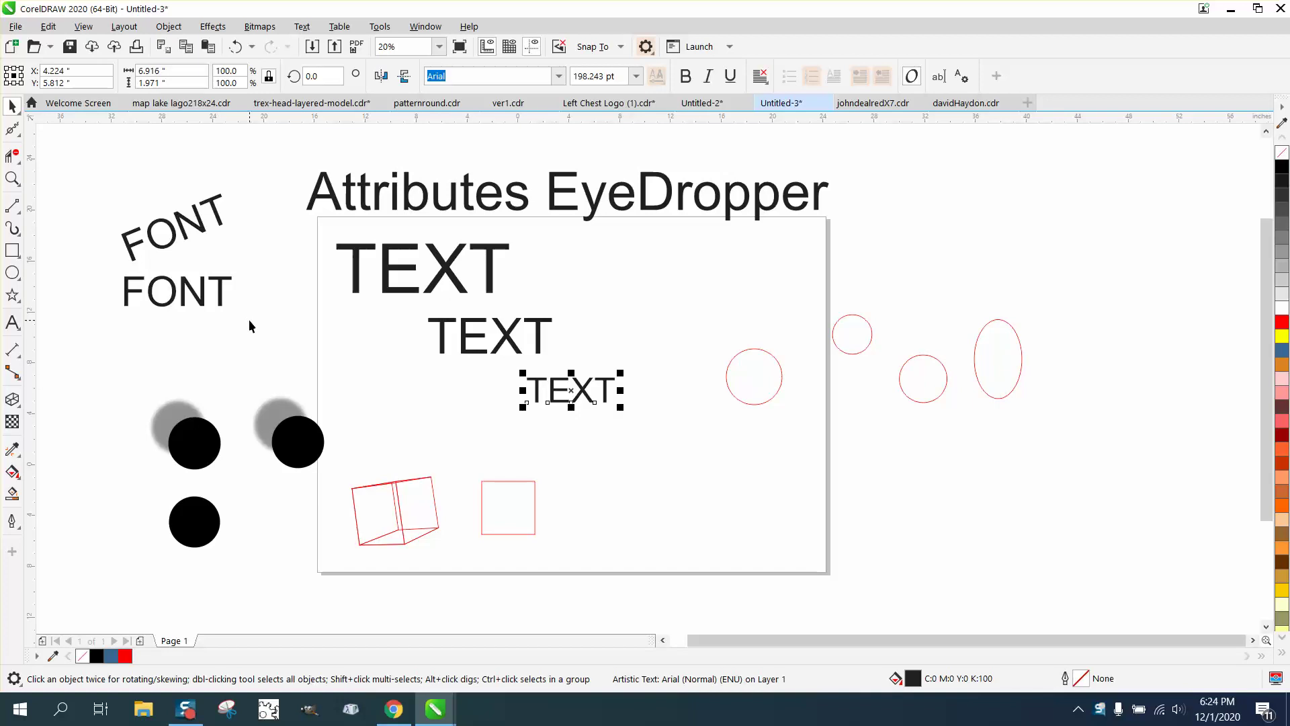
Step: Fill the largest TEXT object on the page with red
{"action": "left_click", "coordinate": [21, 461]}
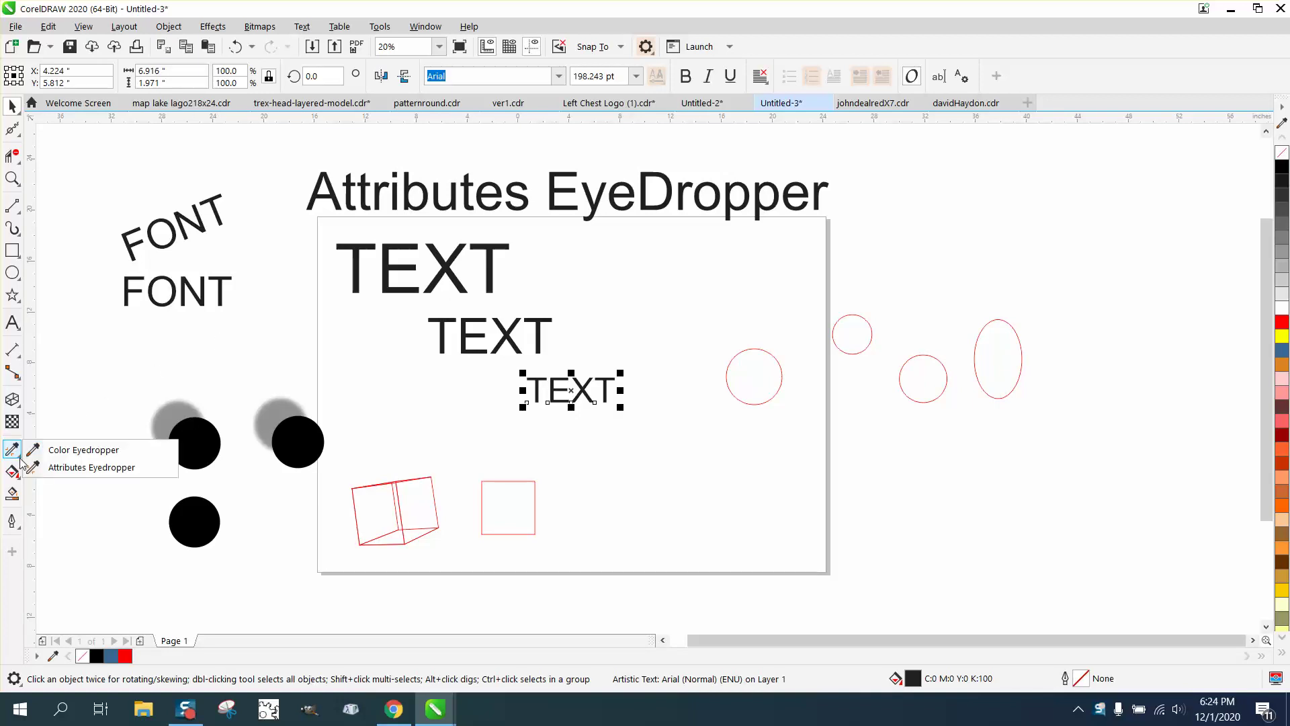
{"action": "left_click", "coordinate": [77, 473]}
{"action": "left_click", "coordinate": [12, 107]}
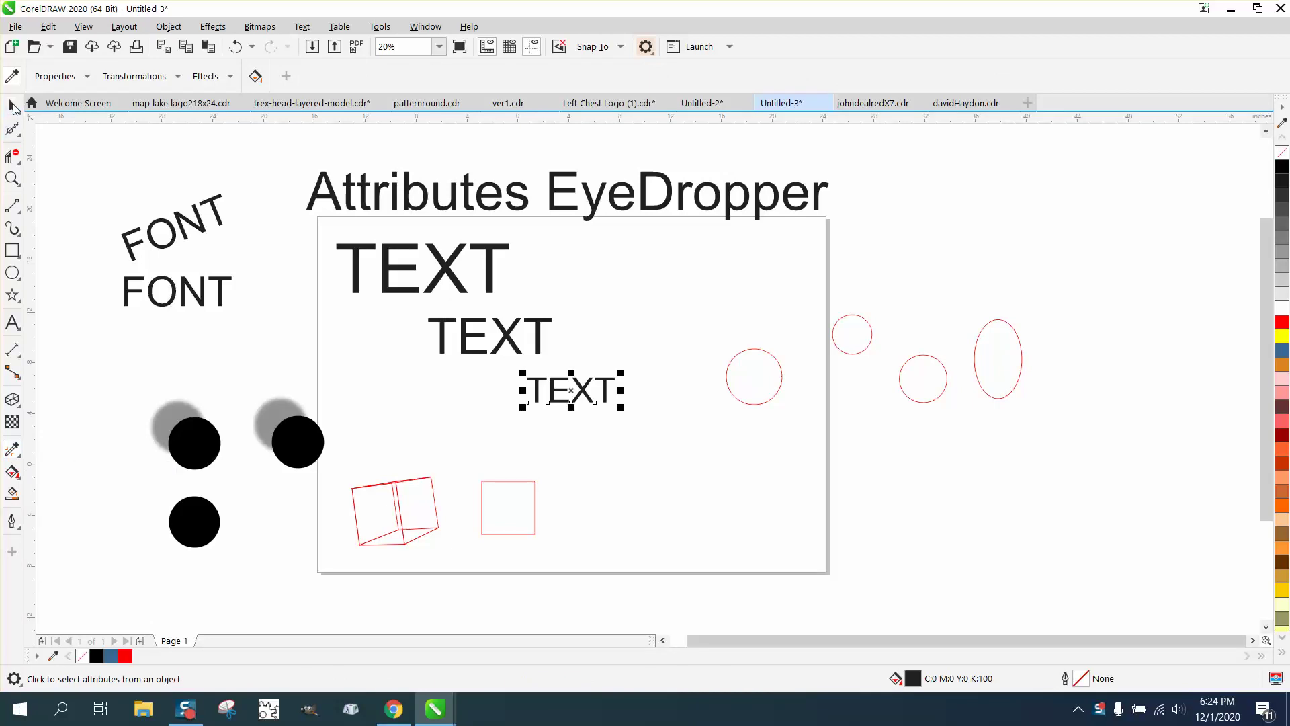
{"action": "left_click", "coordinate": [394, 254]}
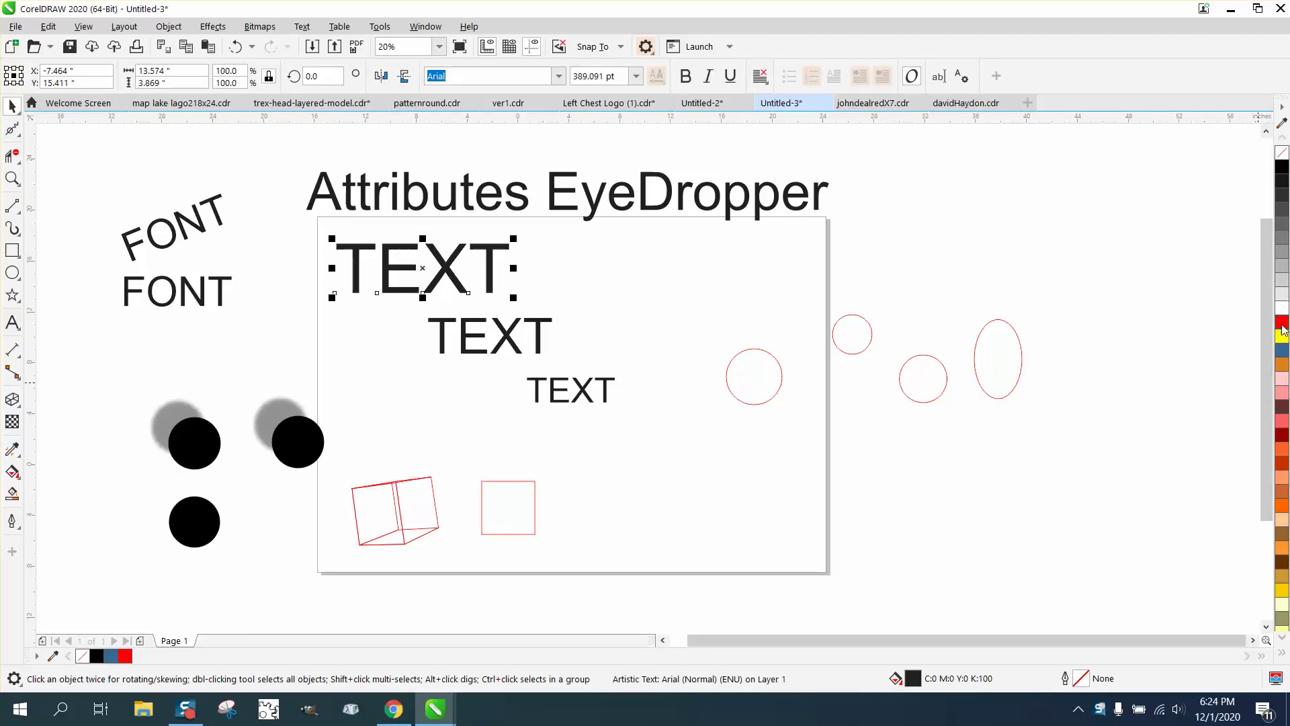
{"action": "left_click", "coordinate": [1282, 324]}
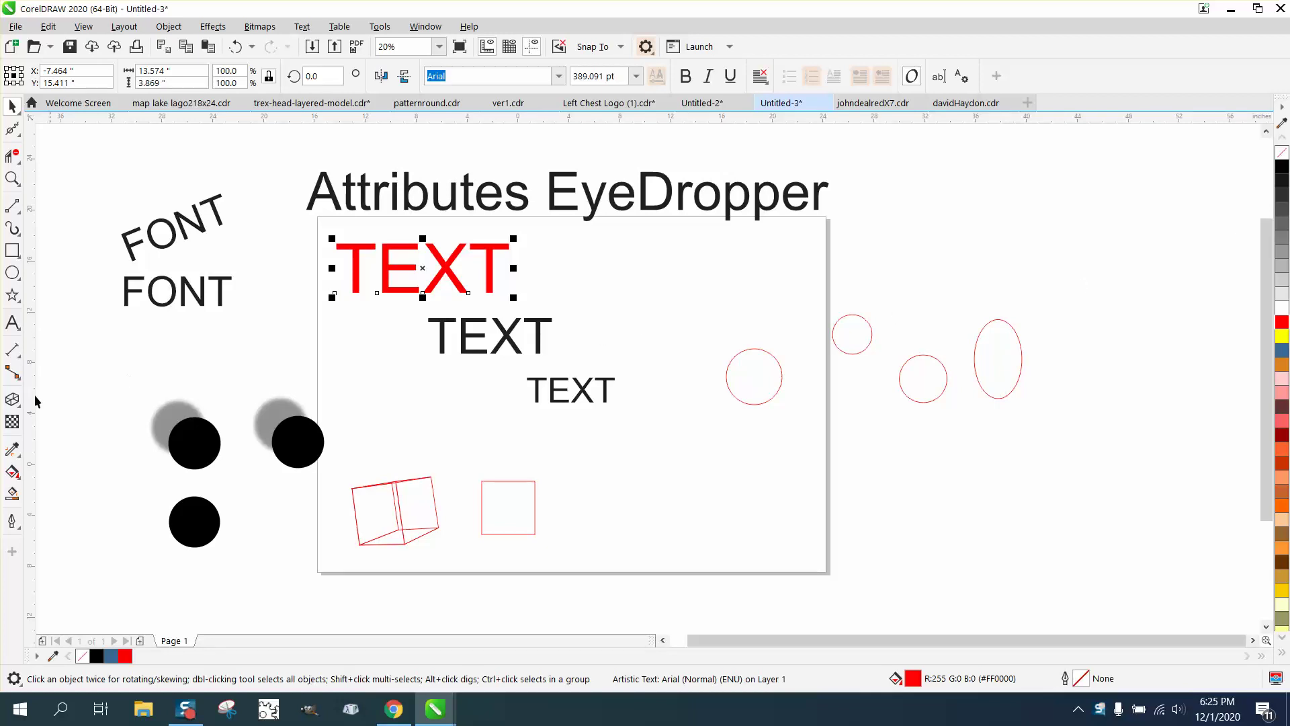
Step: Set the Attributes Eyedropper transformations to copy size and not rotation, after reviewing its effects and properties options
{"action": "left_click", "coordinate": [16, 453]}
{"action": "left_click", "coordinate": [66, 469]}
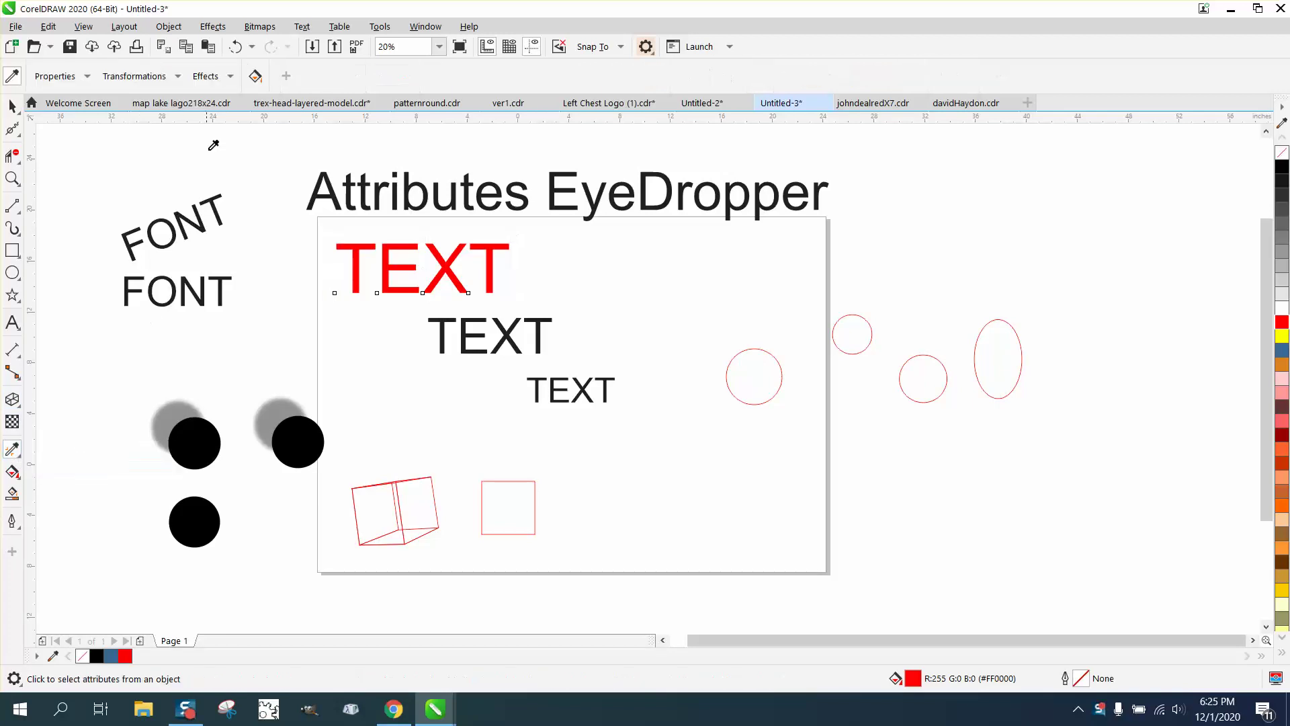
{"action": "left_click", "coordinate": [233, 78]}
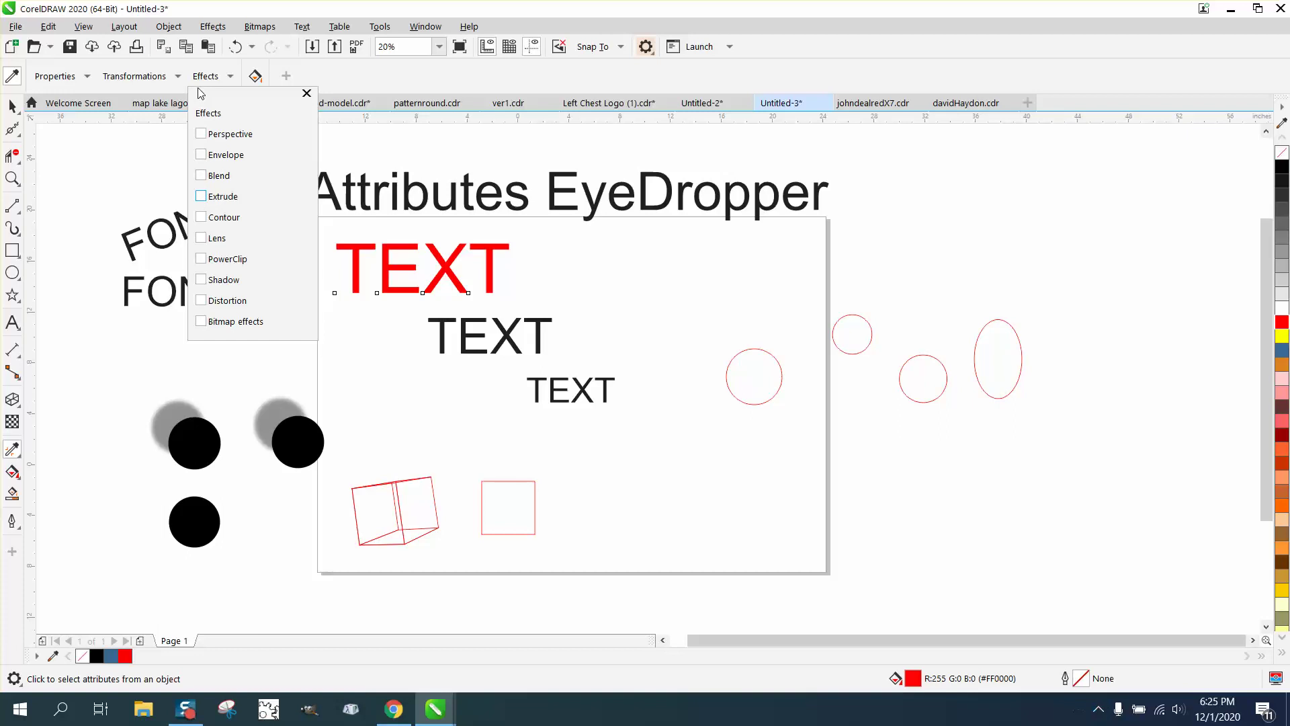
{"action": "left_click", "coordinate": [88, 78]}
{"action": "left_click", "coordinate": [87, 78]}
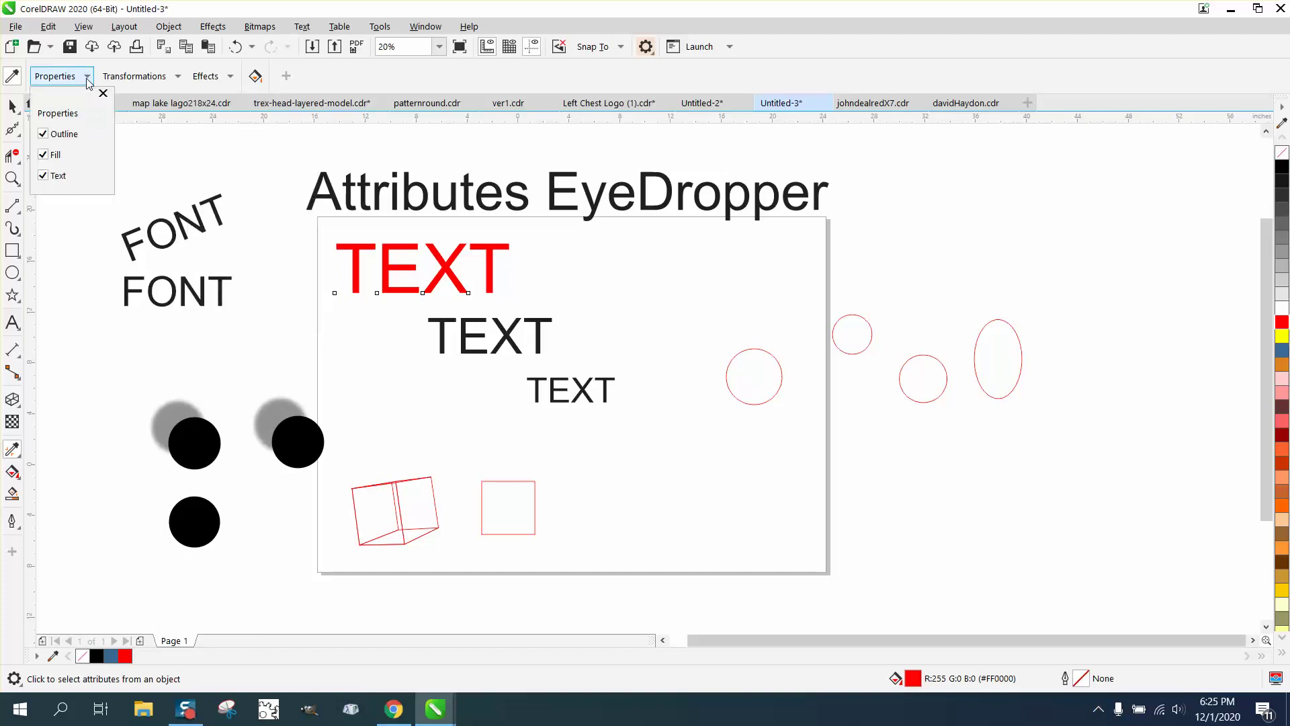
{"action": "left_click", "coordinate": [178, 79]}
{"action": "left_click", "coordinate": [178, 79]}
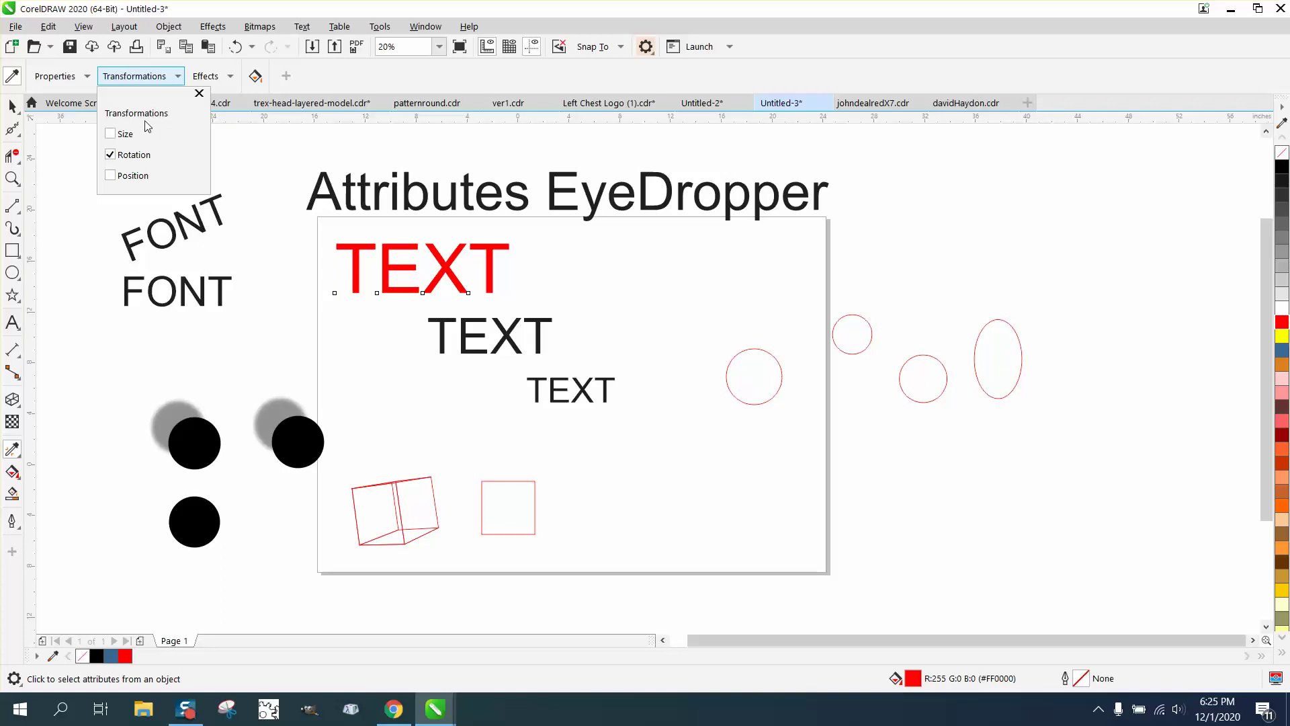
{"action": "left_click", "coordinate": [111, 134]}
{"action": "left_click", "coordinate": [110, 155]}
Step: Sample the red TEXT with the Attributes Eyedropper and apply its attributes to the two smaller black TEXT objects
{"action": "left_click", "coordinate": [21, 458]}
{"action": "left_click", "coordinate": [55, 465]}
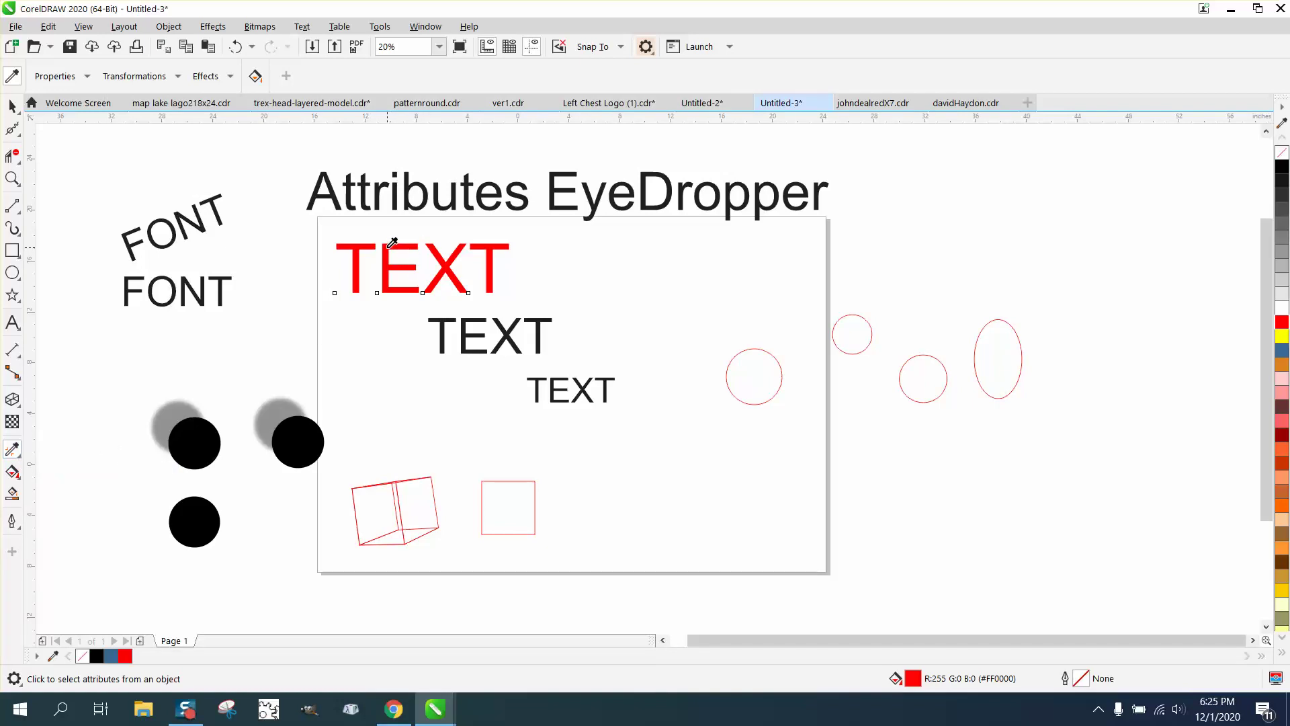
{"action": "left_click", "coordinate": [391, 244]}
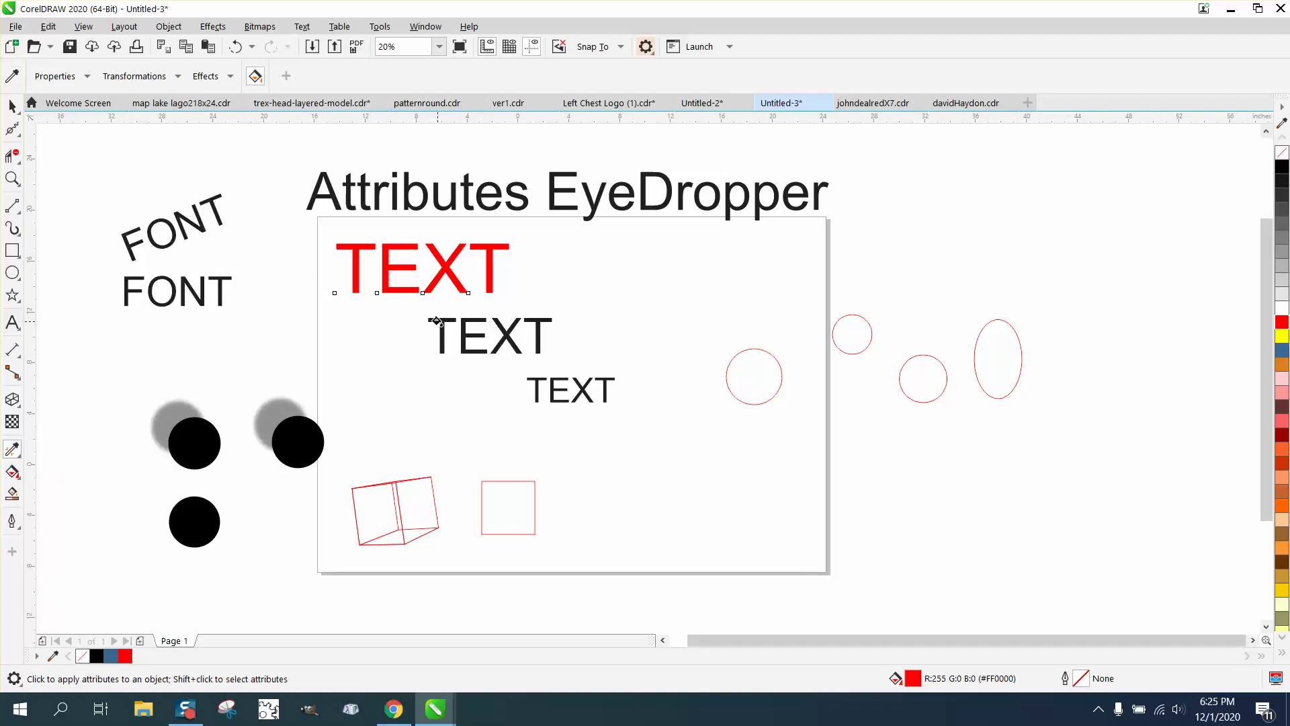
{"action": "left_click", "coordinate": [433, 319]}
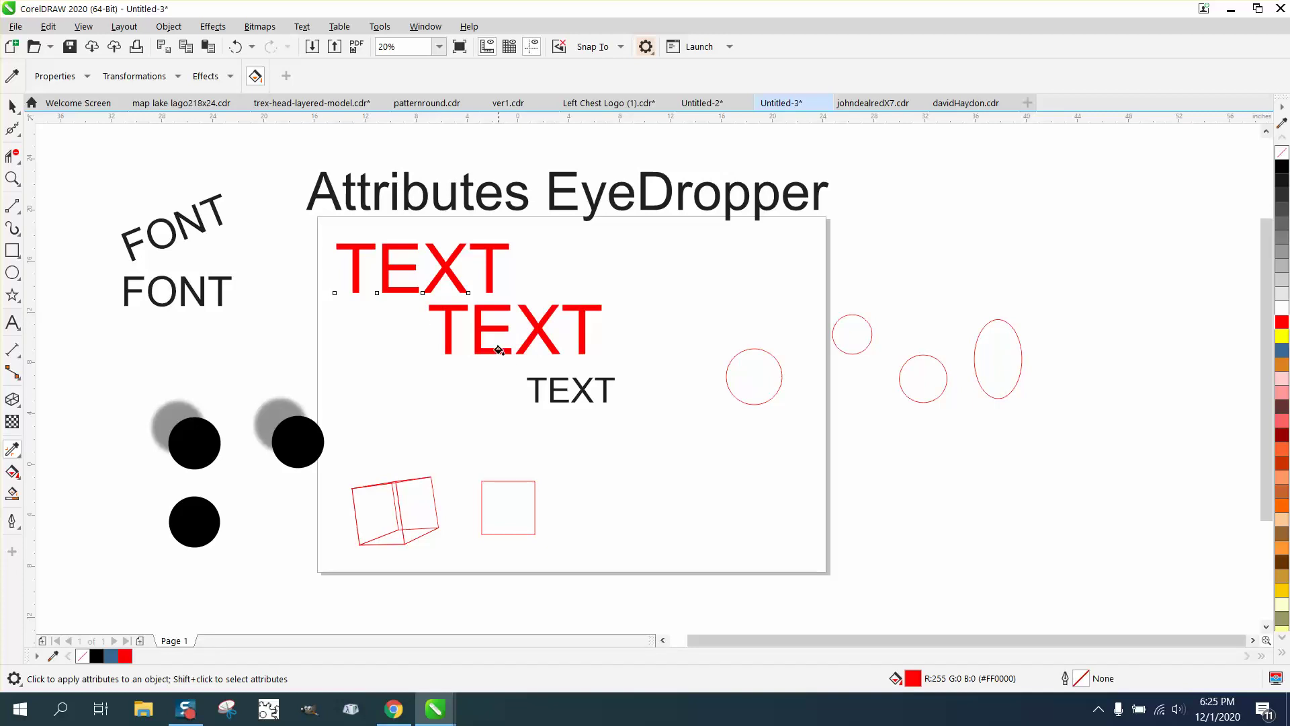
{"action": "left_click", "coordinate": [528, 375]}
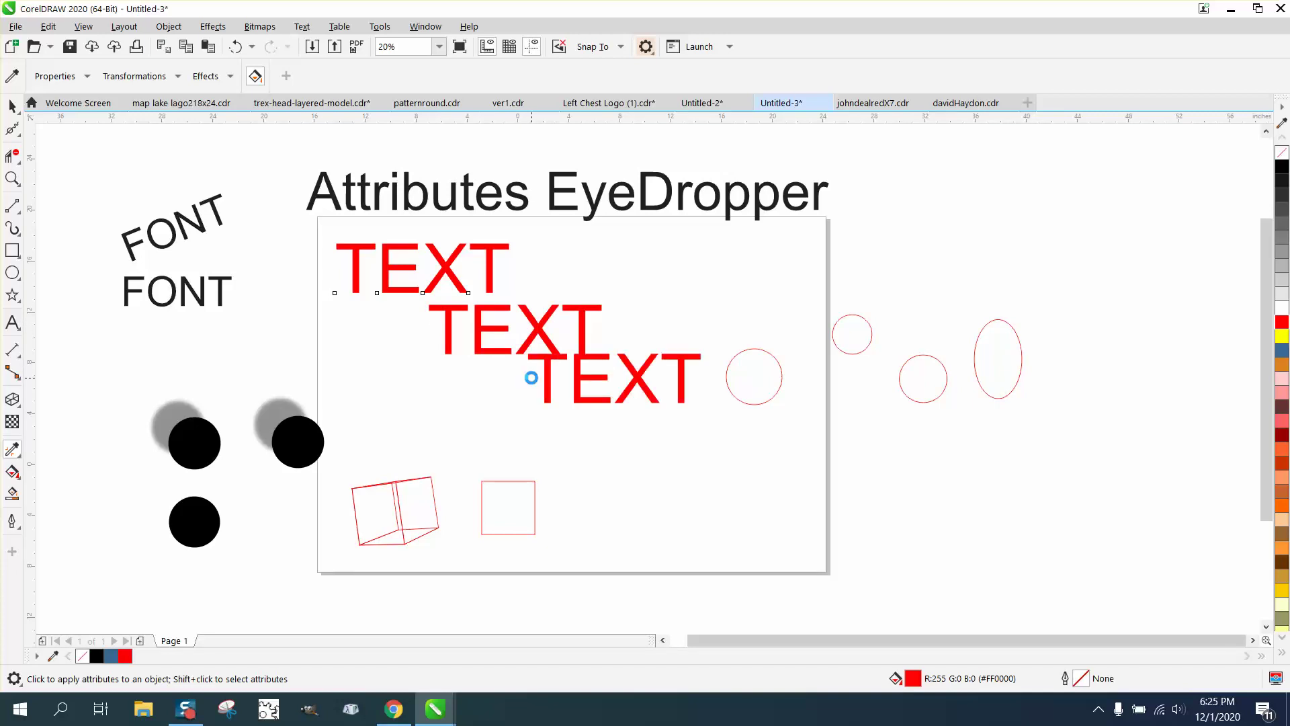
Step: Move the rotated FONT text slightly up and left, to about X -28.0, Y 19.6 inches
{"action": "left_click", "coordinate": [12, 106]}
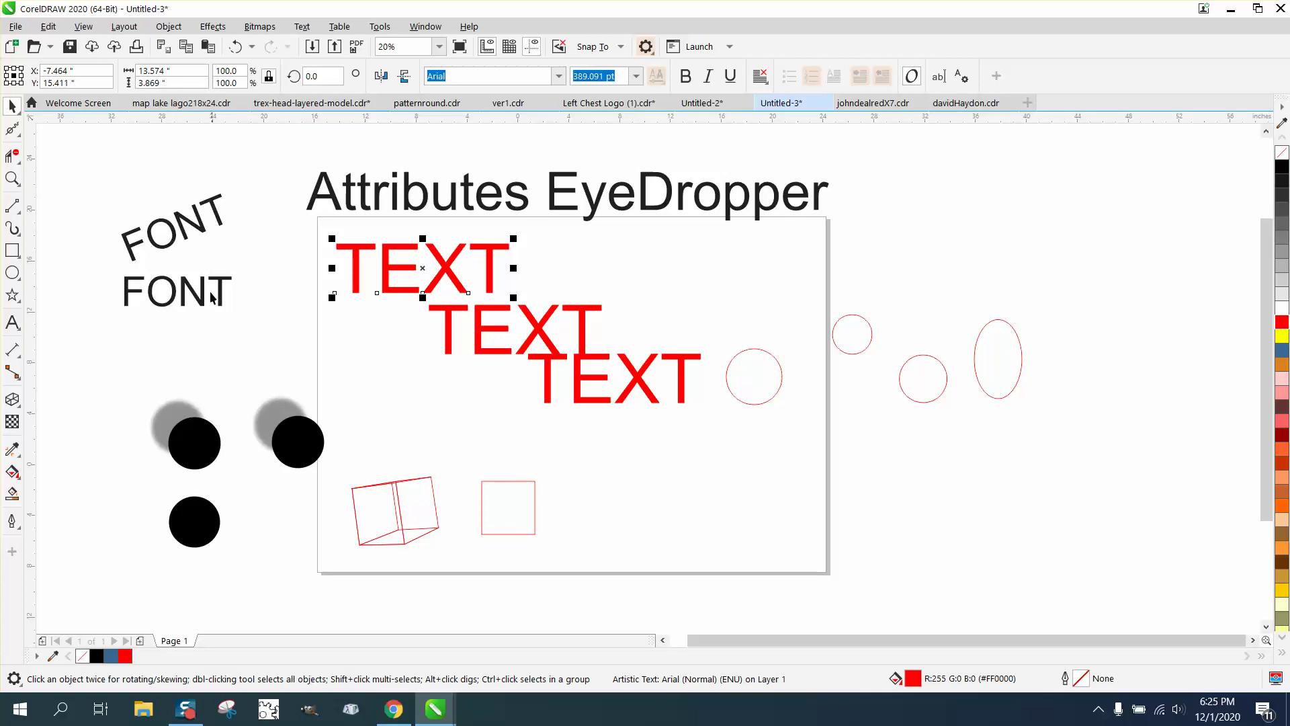
{"action": "left_click_drag", "start_coordinate": [181, 241], "coordinate": [175, 219]}
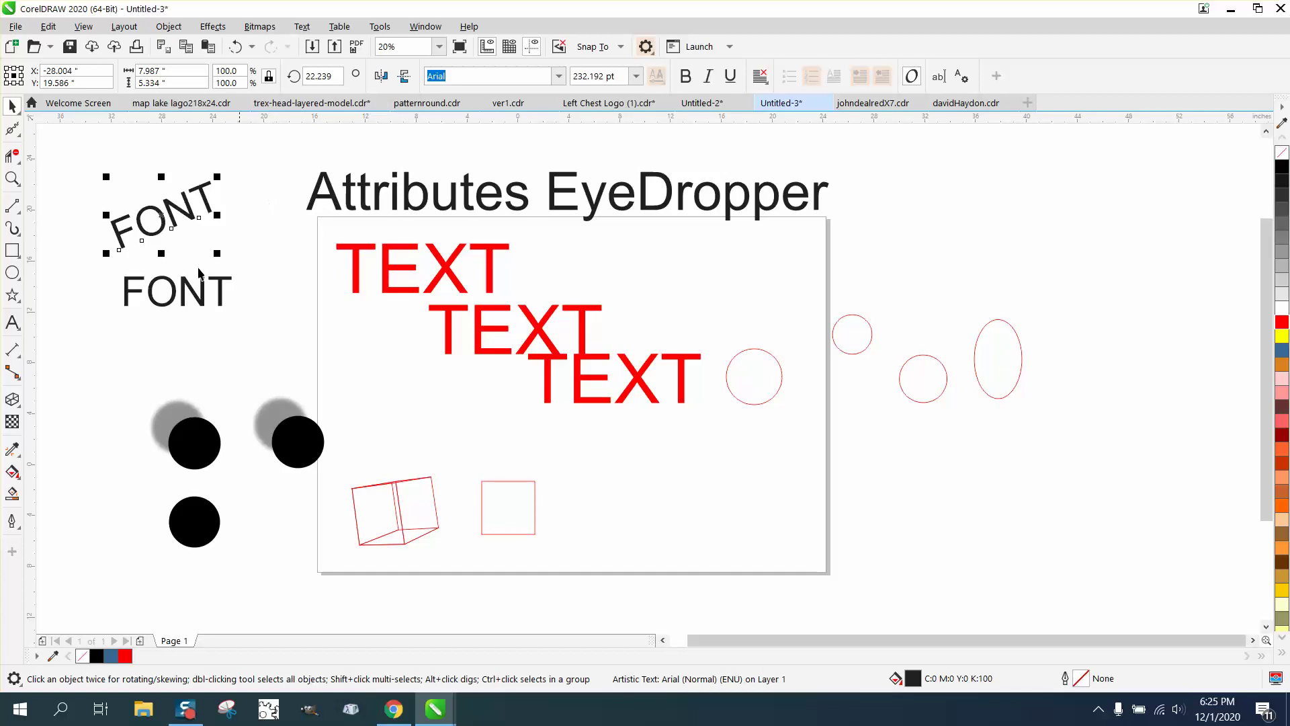
Step: Add rotation to the transformations the Attributes Eyedropper copies, keeping size included
{"action": "left_click", "coordinate": [24, 461]}
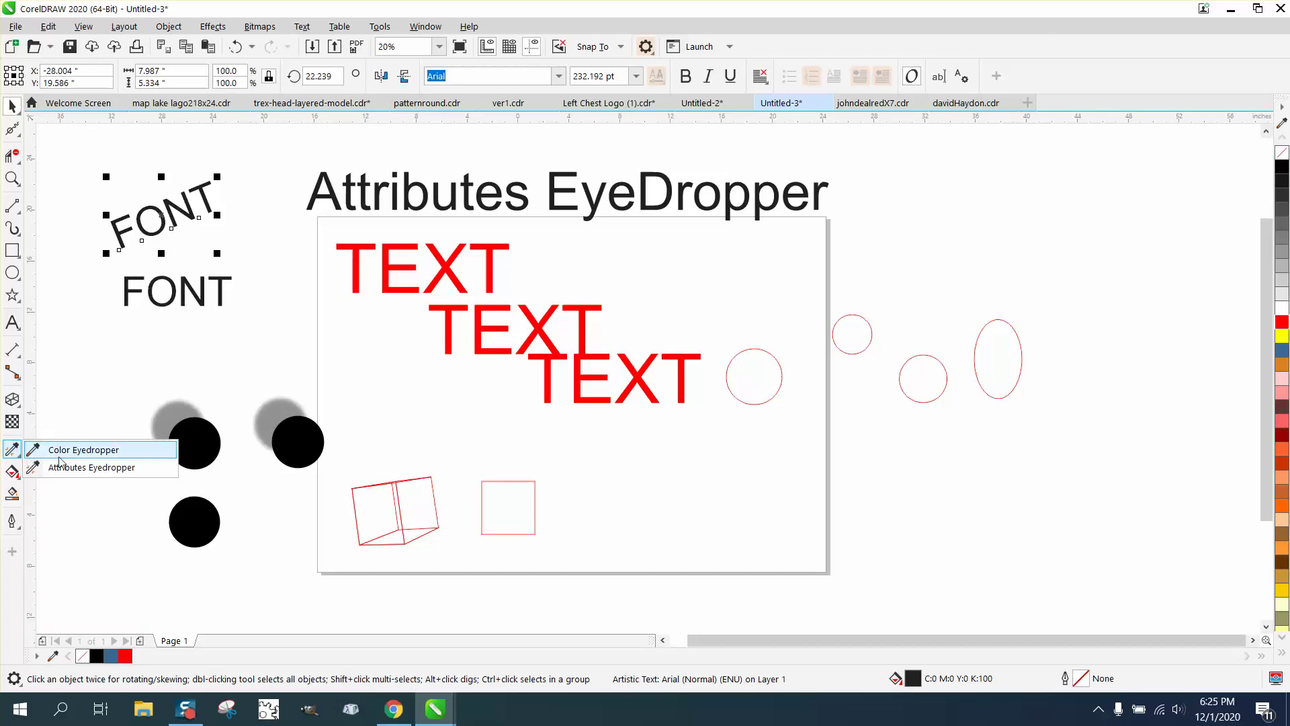
{"action": "left_click", "coordinate": [74, 463]}
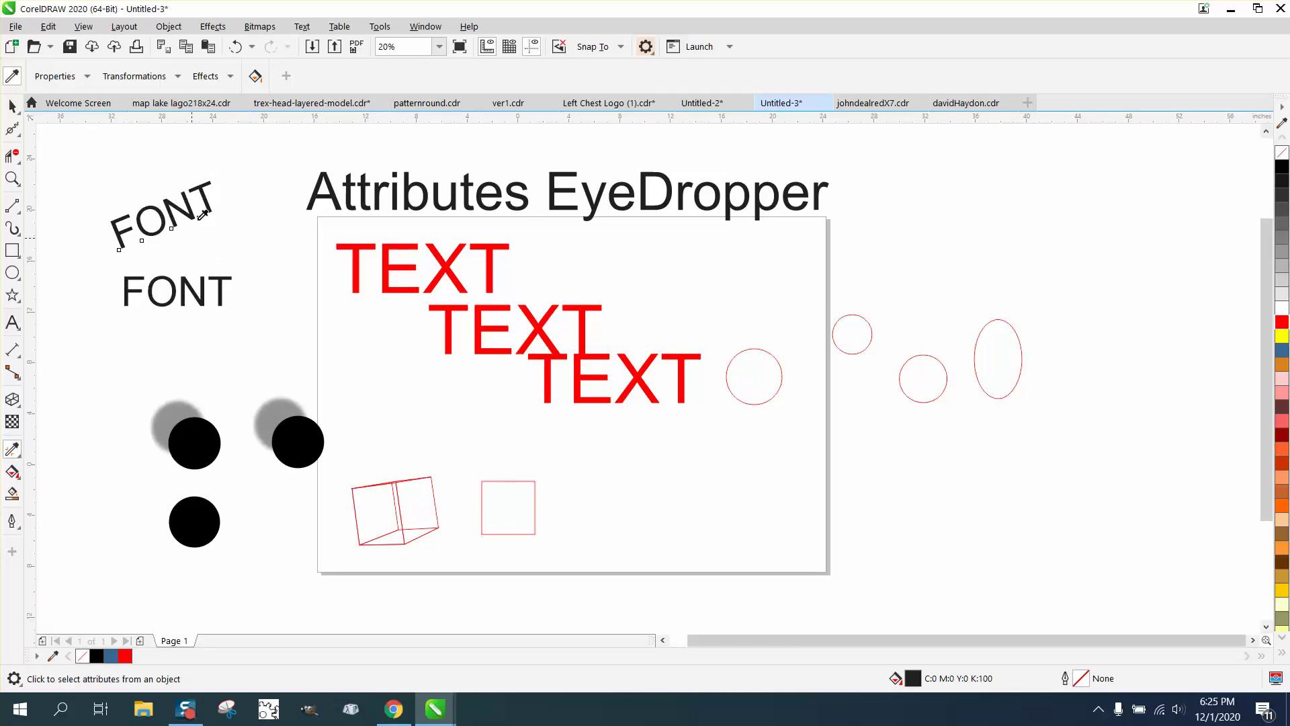
{"action": "left_click", "coordinate": [231, 78]}
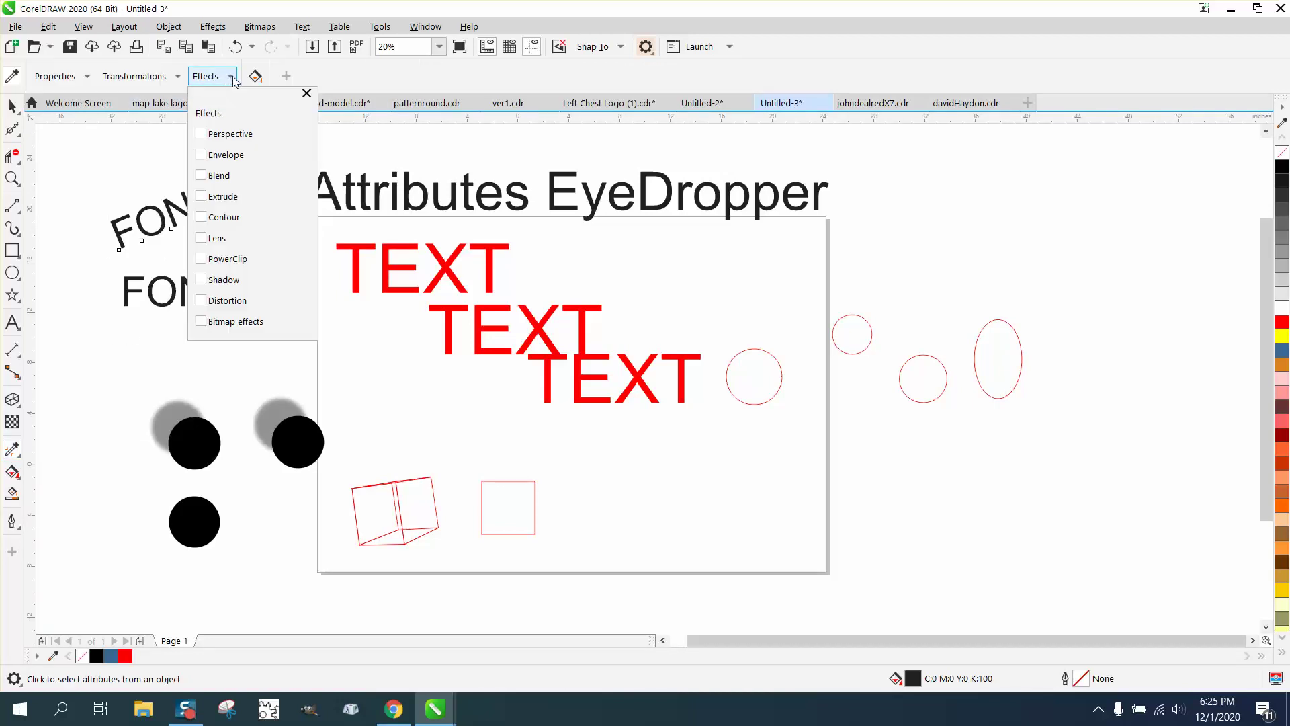
{"action": "left_click", "coordinate": [179, 78]}
{"action": "left_click", "coordinate": [178, 78]}
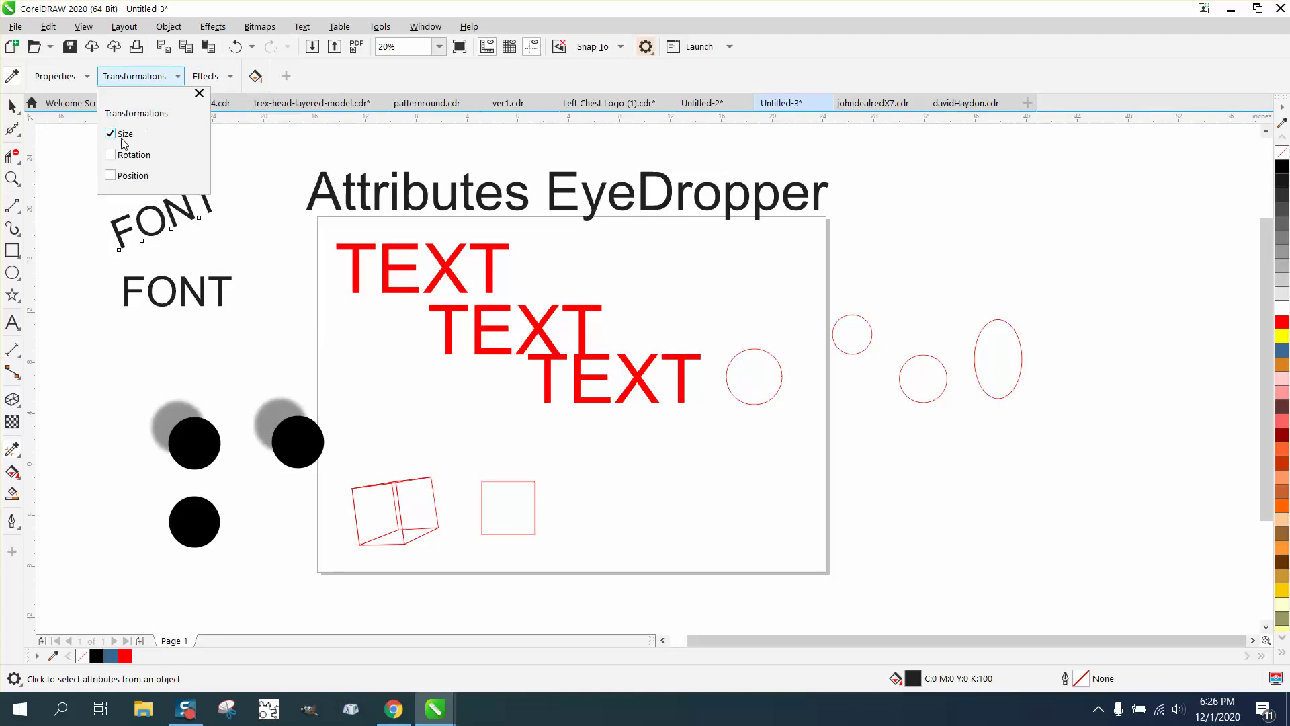
{"action": "left_click", "coordinate": [111, 155]}
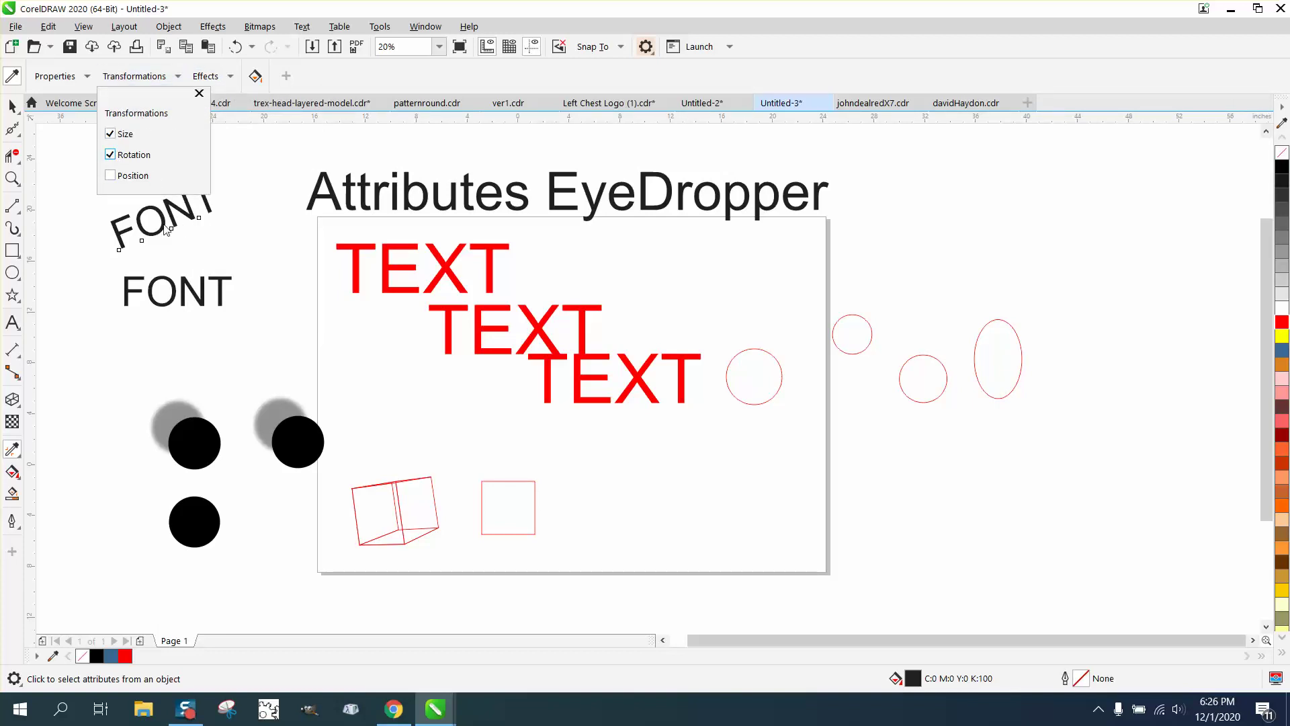
Step: Try copying the rotated FONT text's size and rotation onto the horizontal FONT text, and undo the change
{"action": "left_click", "coordinate": [13, 450]}
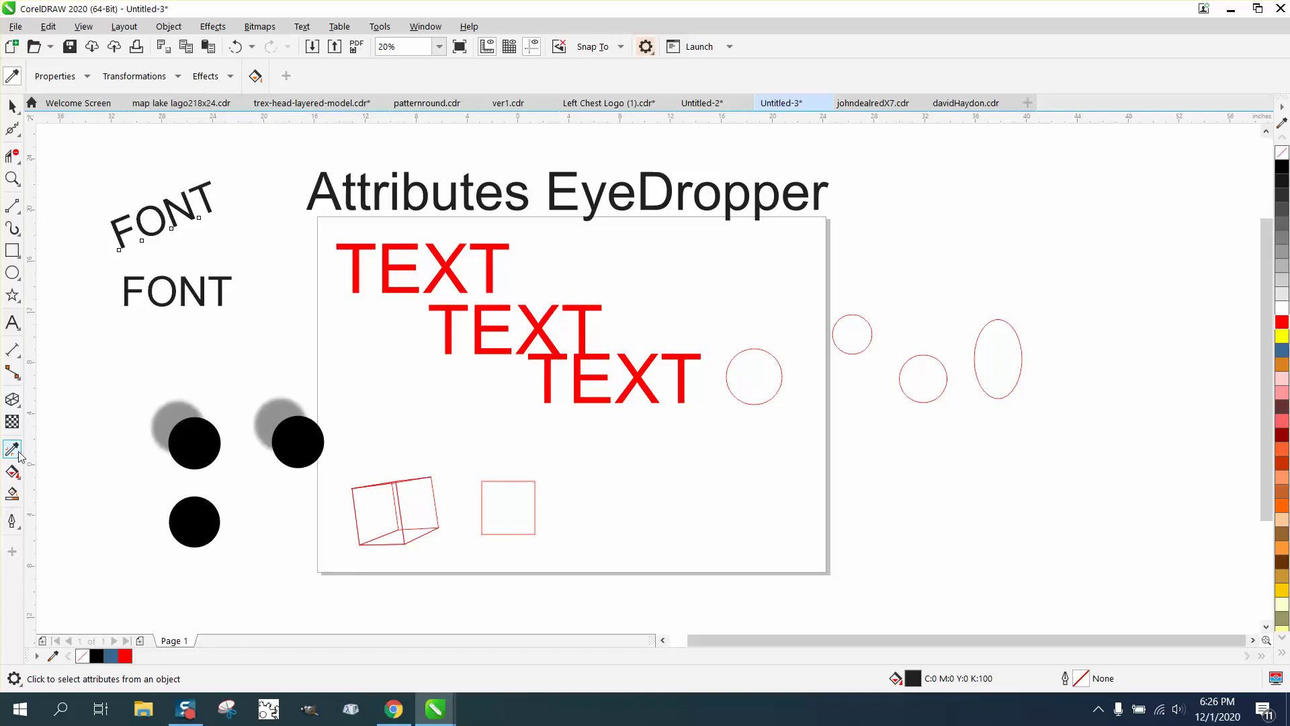
{"action": "left_click", "coordinate": [152, 229]}
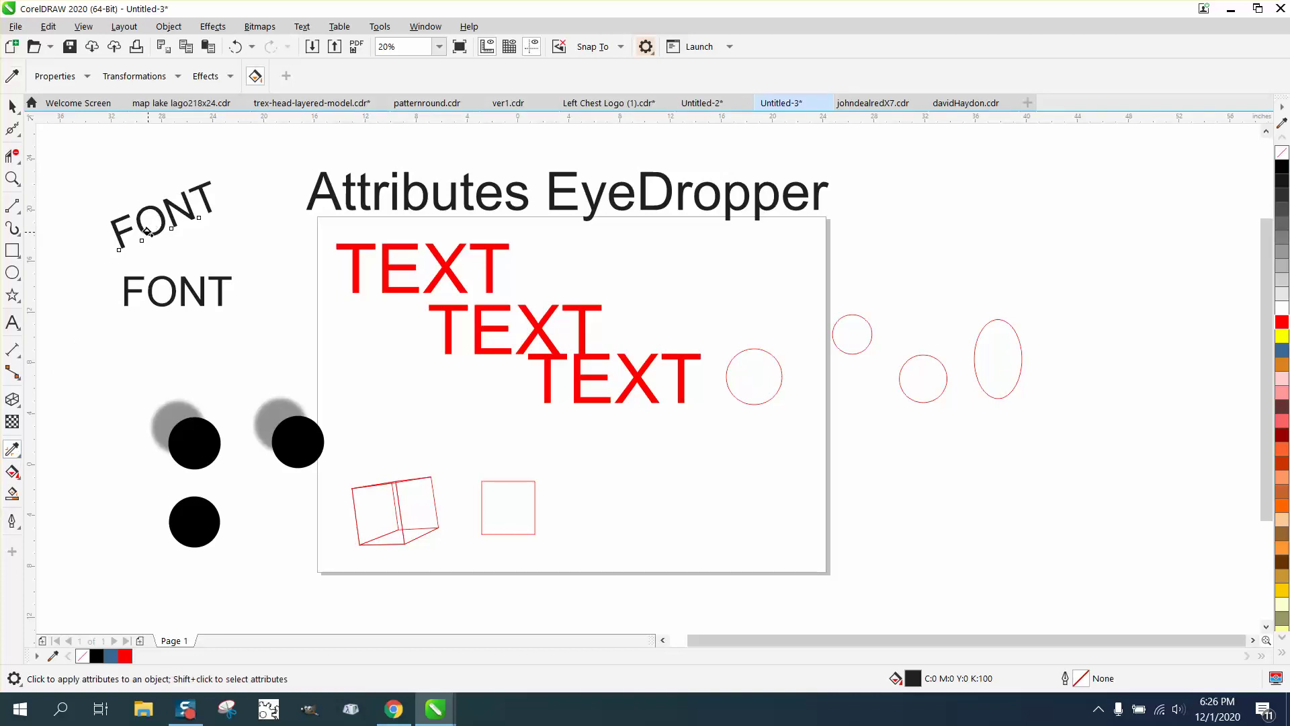
{"action": "left_click", "coordinate": [160, 278]}
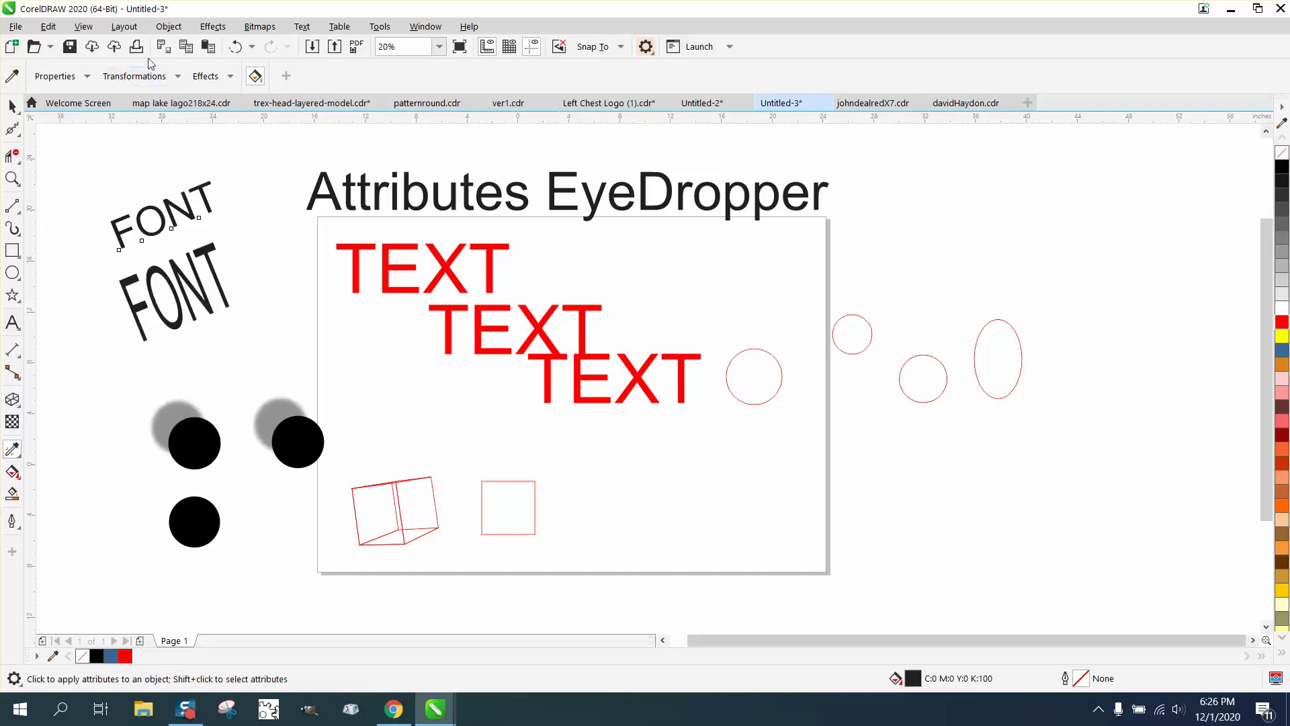
{"action": "left_click", "coordinate": [236, 46]}
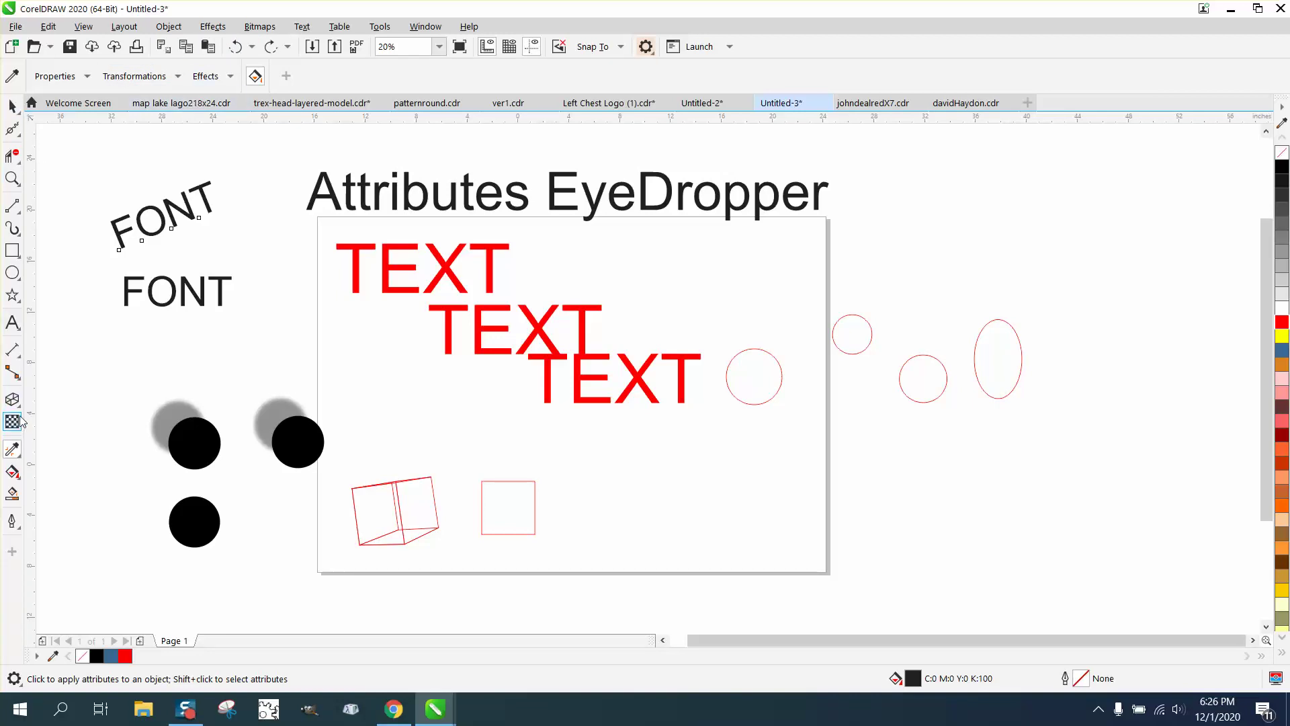
Step: Exclude size from the Attributes Eyedropper transformations, leaving rotation as the only one copied
{"action": "left_click", "coordinate": [21, 461]}
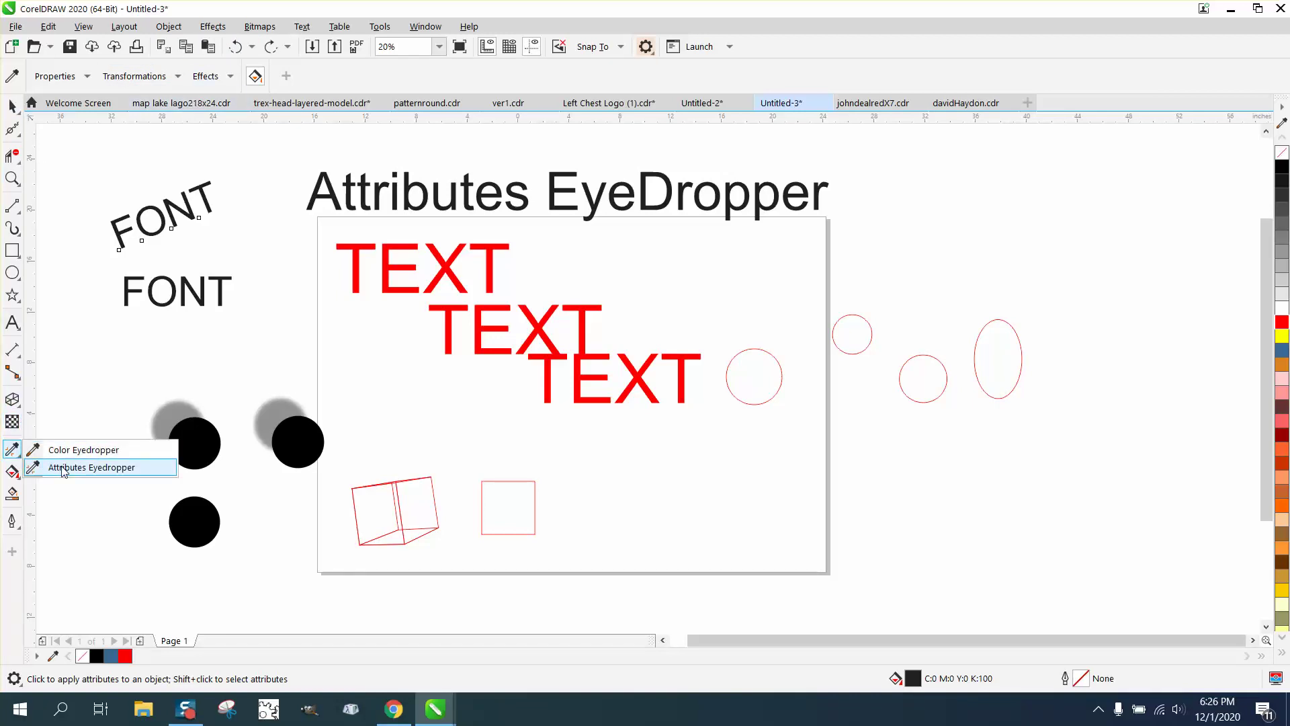
{"action": "left_click", "coordinate": [65, 465]}
{"action": "left_click", "coordinate": [179, 75]}
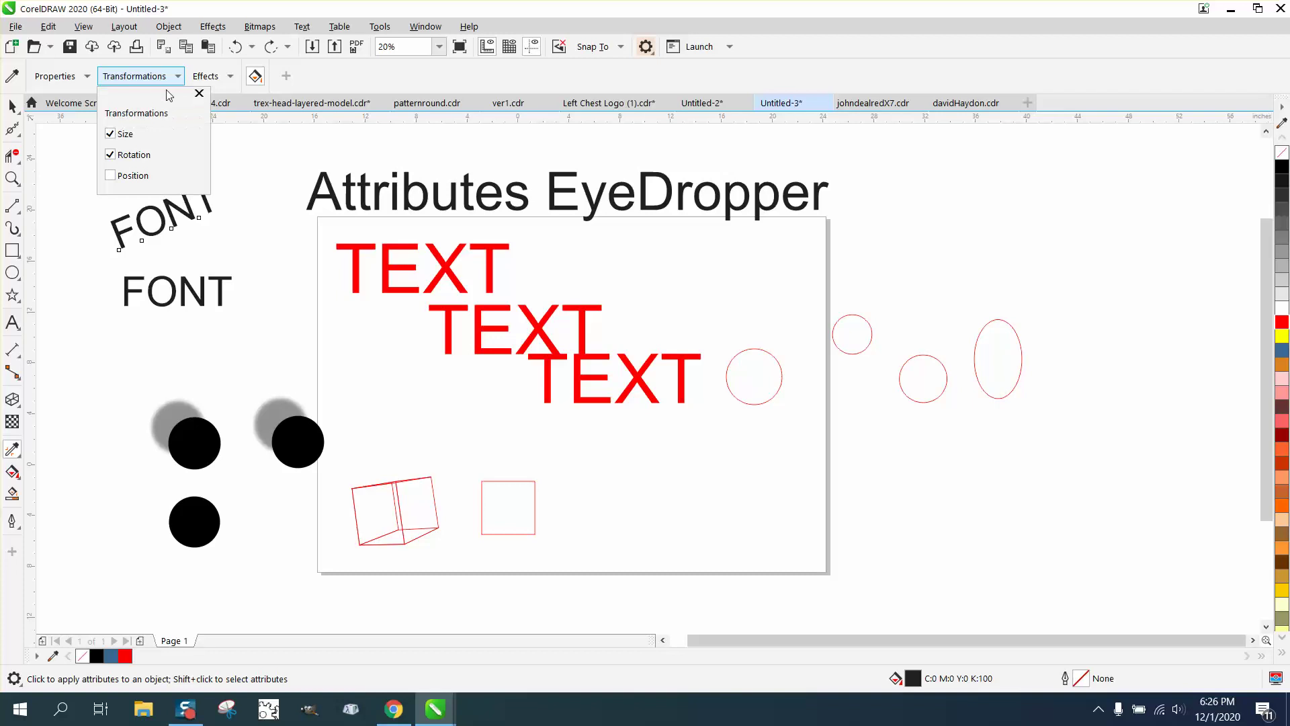
{"action": "left_click", "coordinate": [110, 134]}
{"action": "left_click", "coordinate": [13, 401]}
{"action": "mouse_move", "coordinate": [10, 452]}
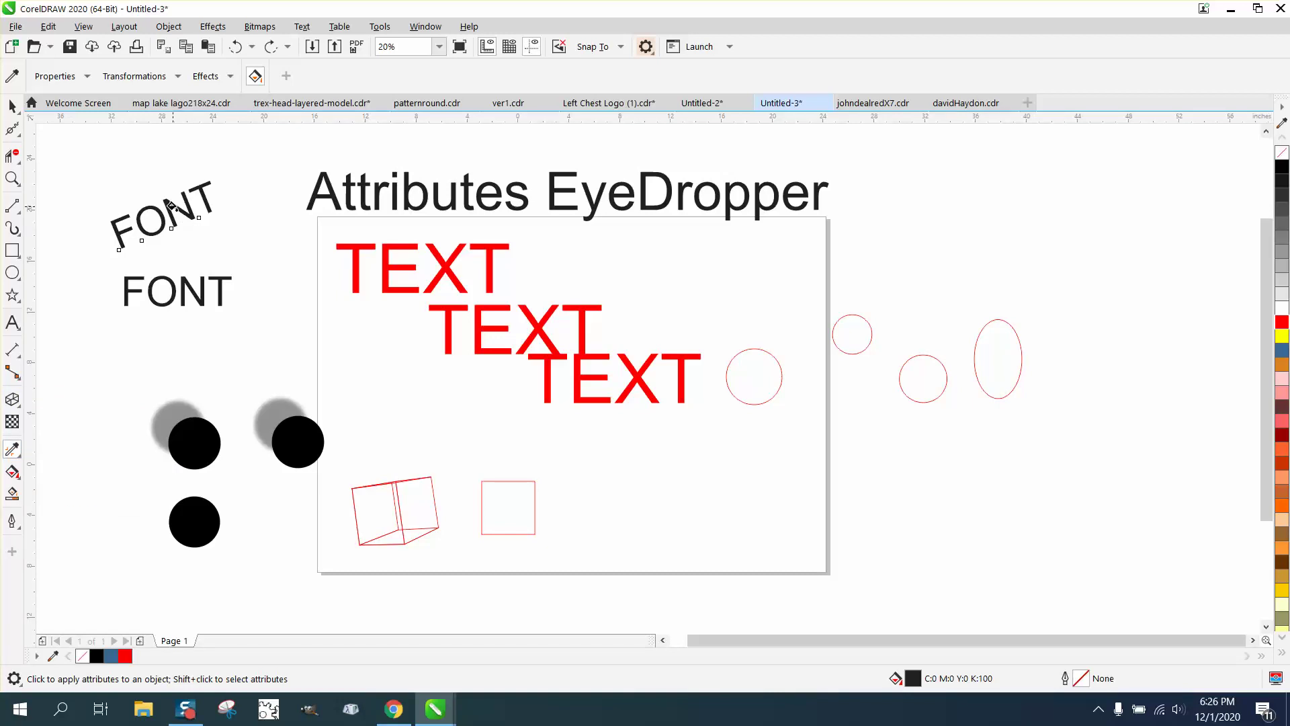
Step: Sample the rotated FONT text and apply its rotation to the horizontal FONT text below it
{"action": "left_click", "coordinate": [12, 106]}
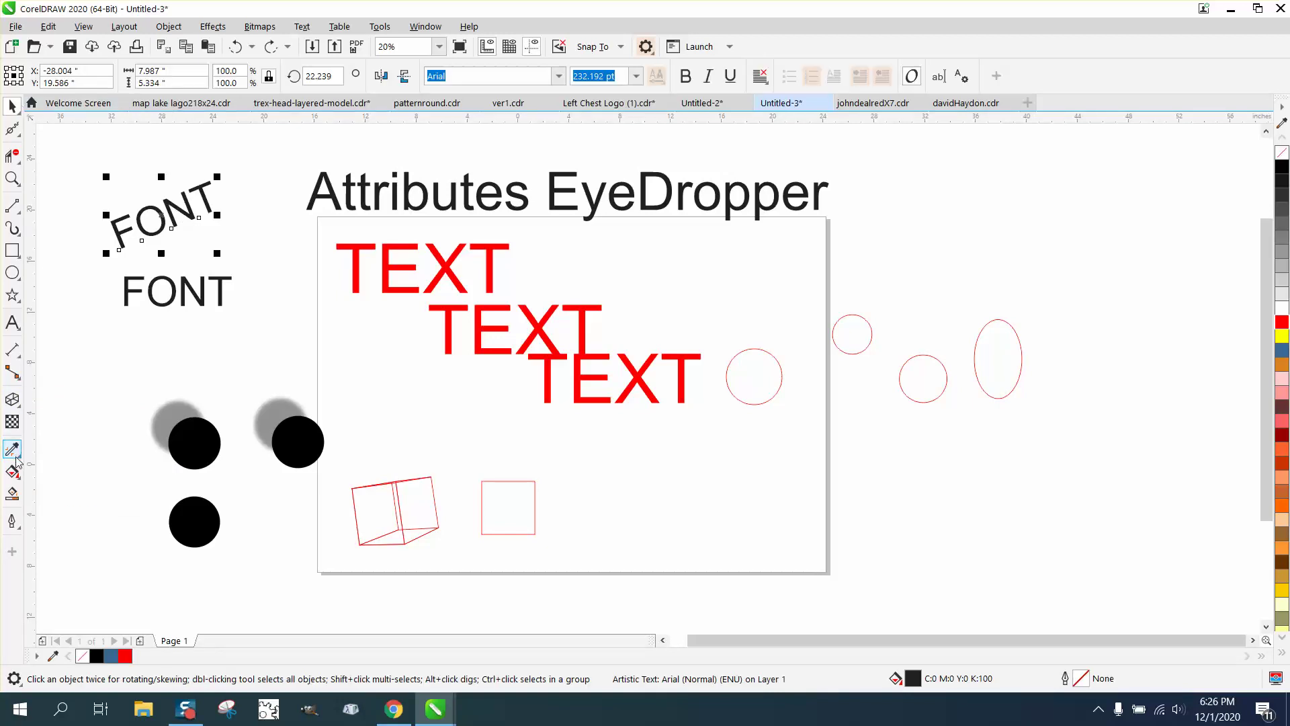
{"action": "mouse_move", "coordinate": [14, 449]}
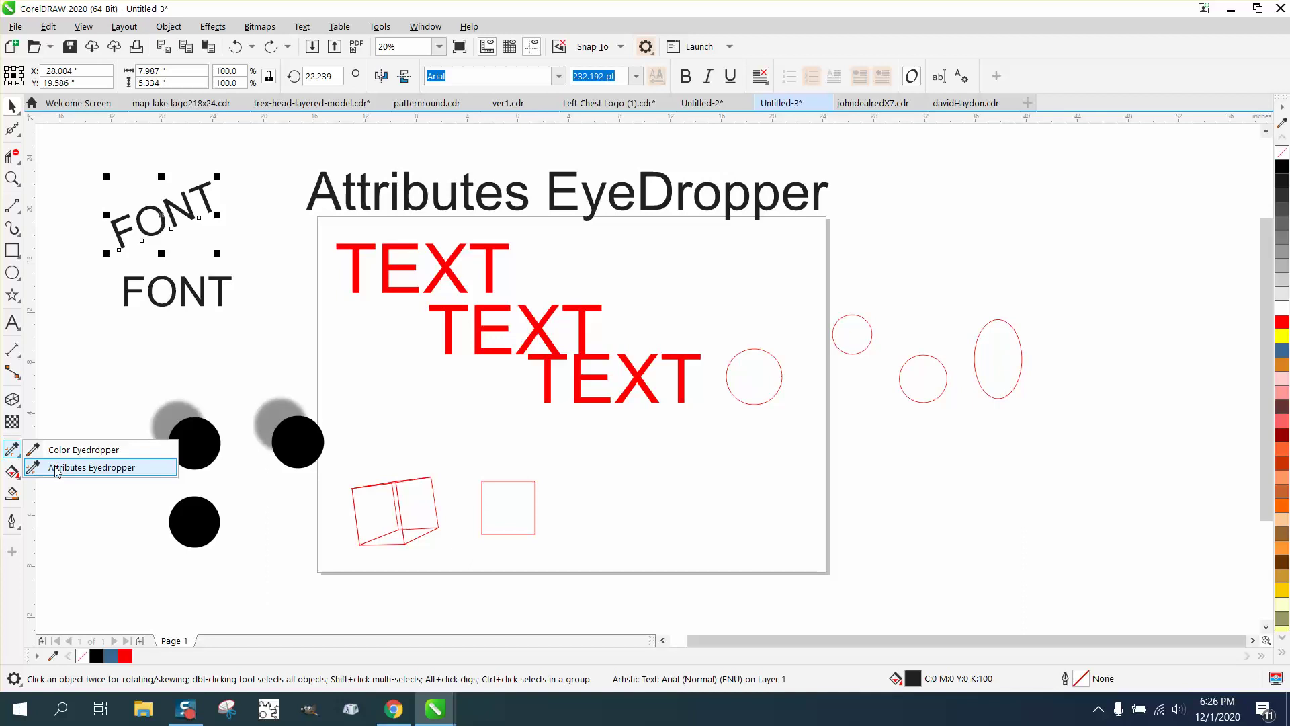
{"action": "left_click", "coordinate": [67, 467]}
{"action": "left_click", "coordinate": [114, 225]}
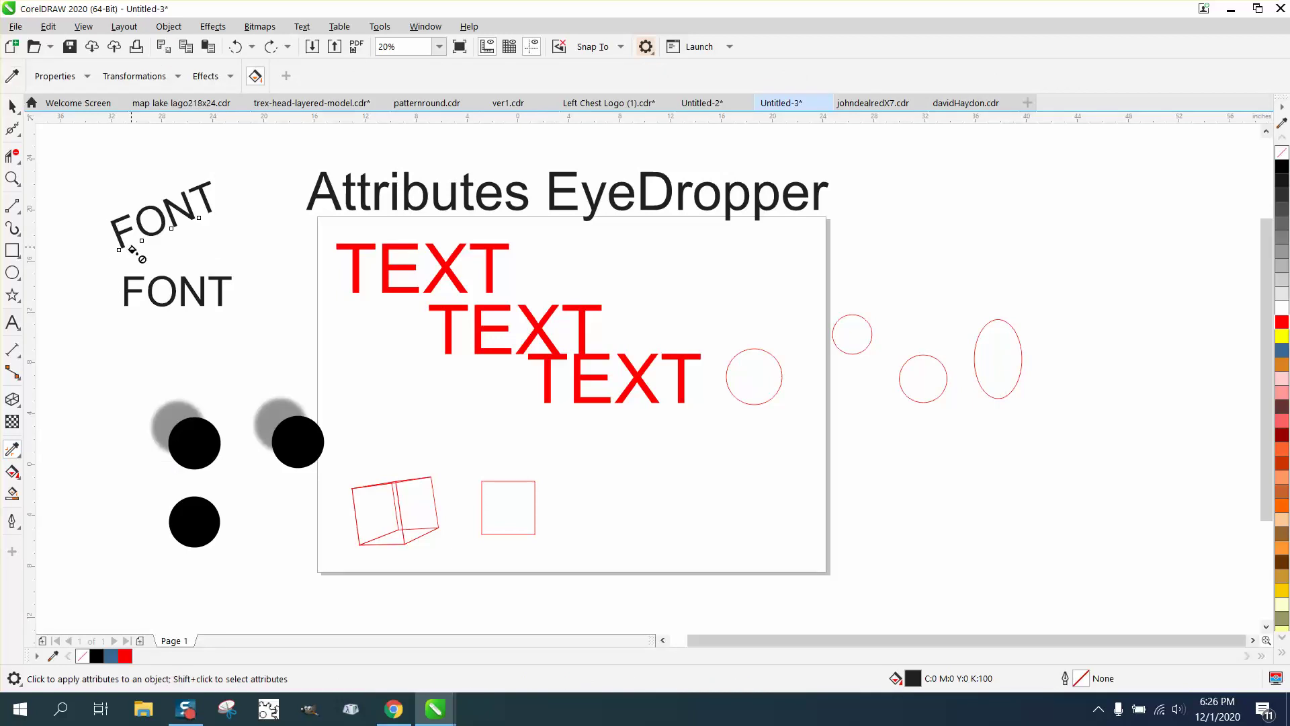
{"action": "left_click", "coordinate": [154, 278]}
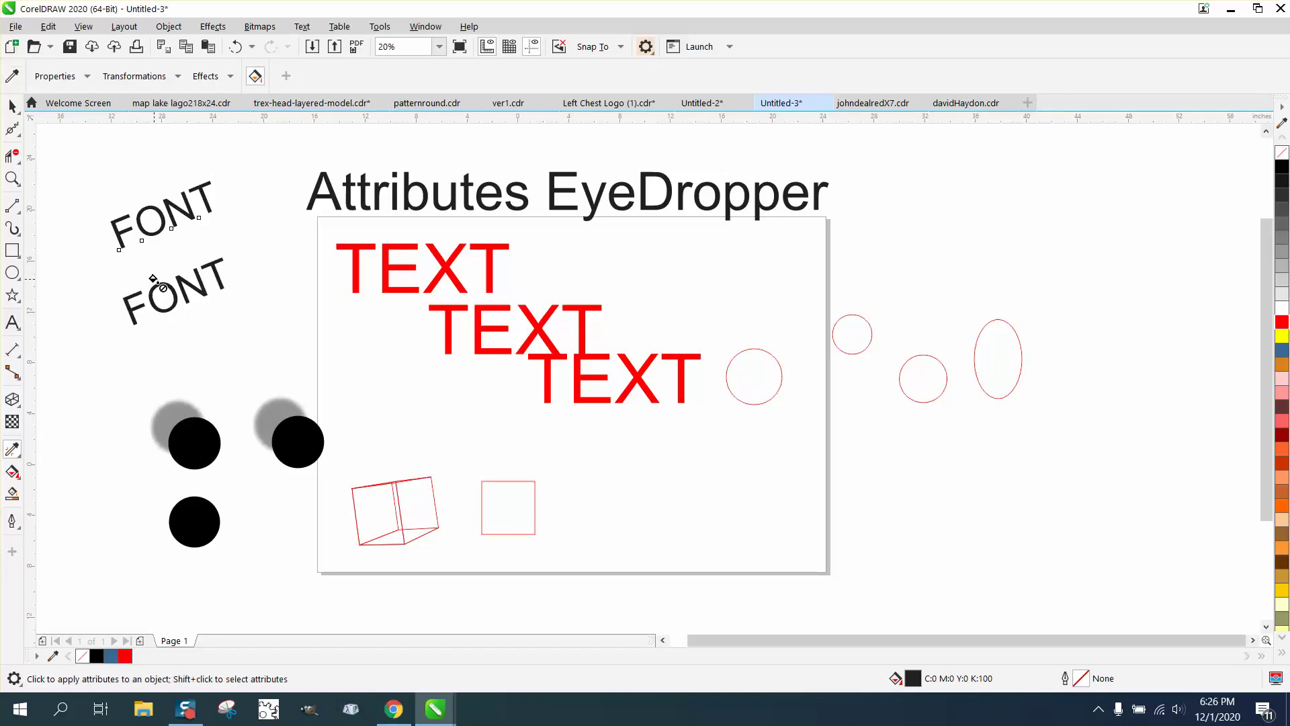
Step: Move the large red-outlined circle right onto the page's right edge, to about X 23.8, Y 6.2 inches
{"action": "left_click", "coordinate": [12, 76]}
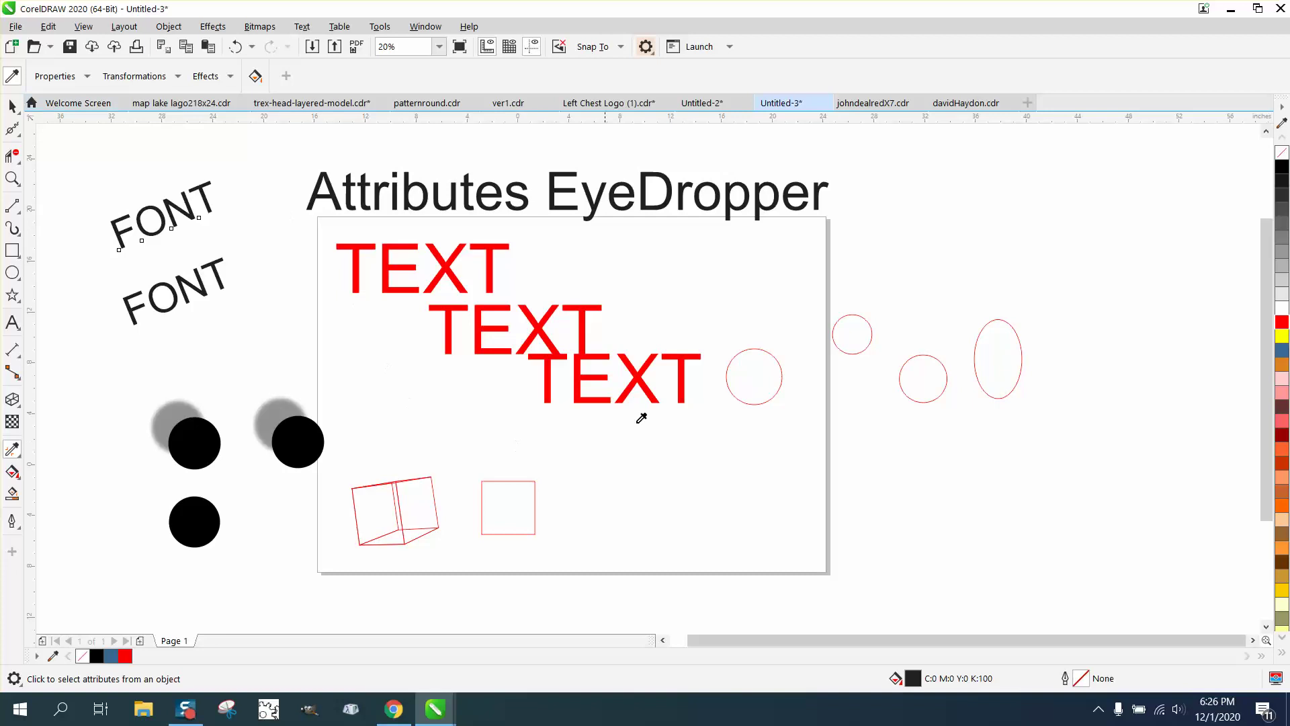
{"action": "left_click", "coordinate": [12, 106]}
{"action": "left_click_drag", "start_coordinate": [773, 367], "coordinate": [839, 376]}
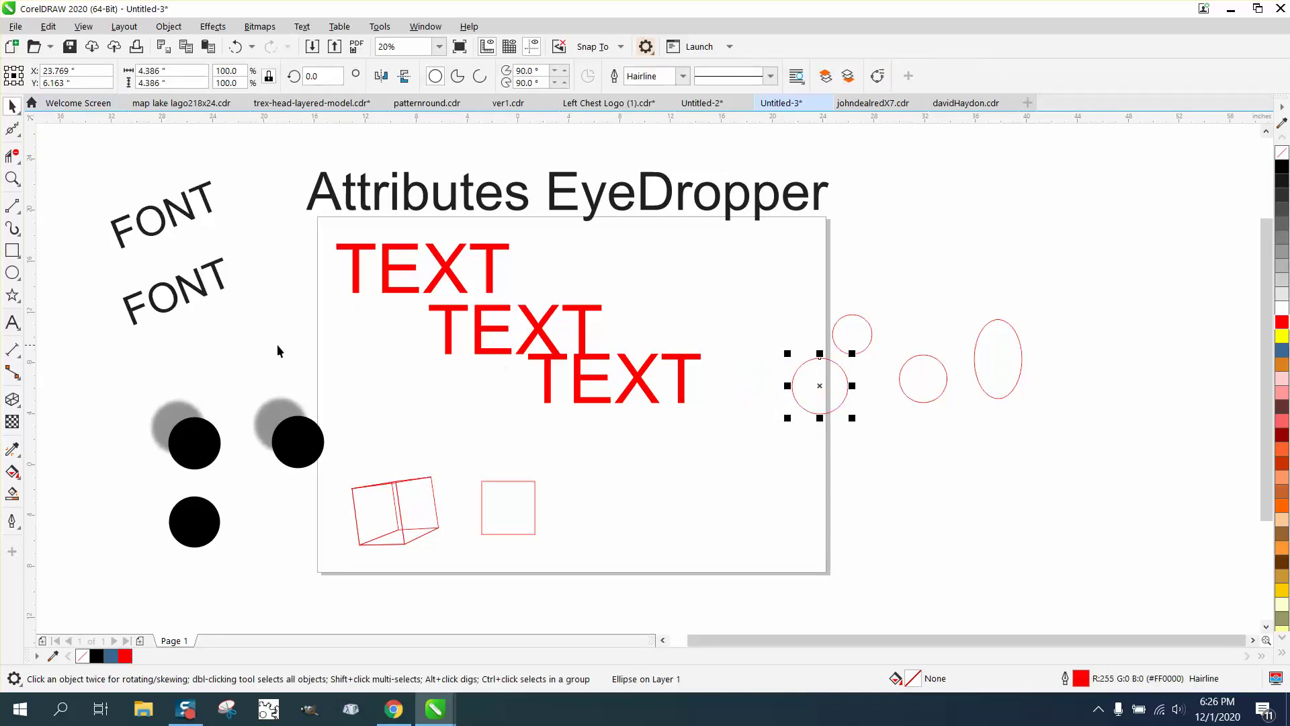
Step: Set the Attributes Eyedropper to copy size and not rotation, and sample the large circle on the page edge
{"action": "left_click", "coordinate": [13, 446]}
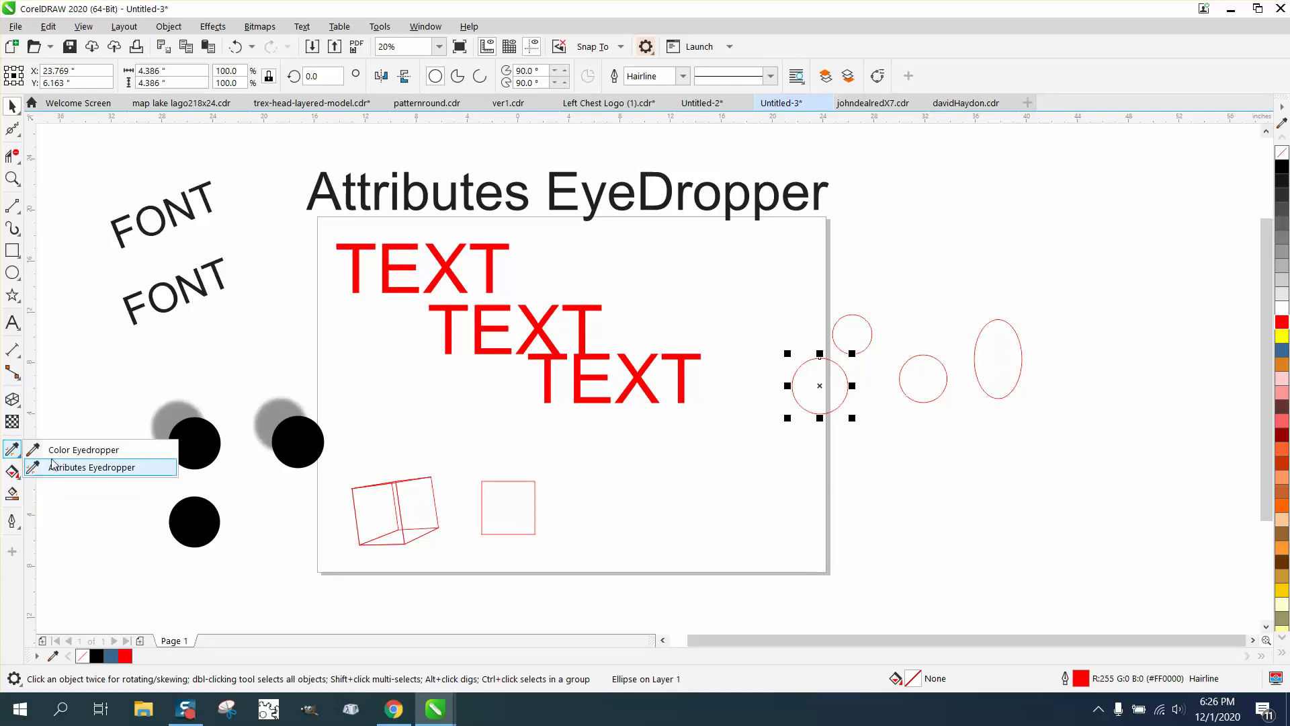
{"action": "left_click", "coordinate": [73, 468]}
{"action": "left_click", "coordinate": [179, 78]}
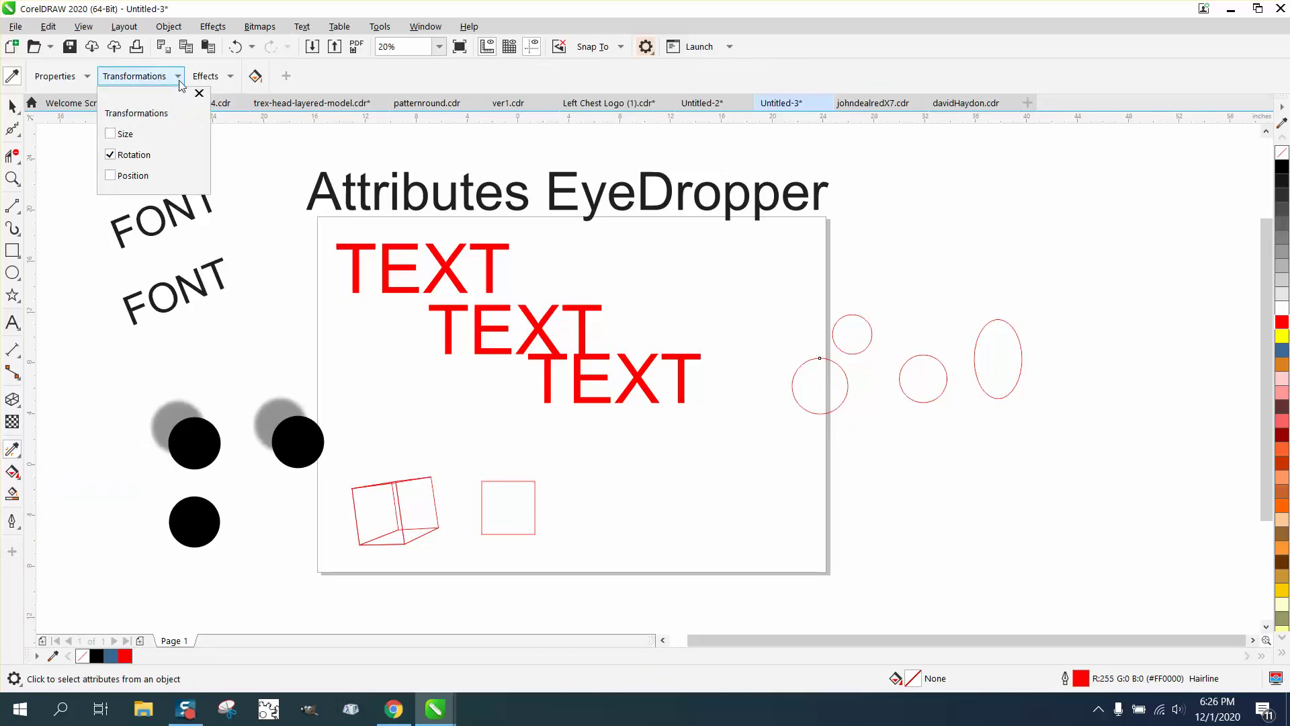
{"action": "left_click", "coordinate": [125, 134]}
{"action": "left_click", "coordinate": [110, 155]}
{"action": "left_click", "coordinate": [10, 450]}
{"action": "left_click", "coordinate": [821, 388]}
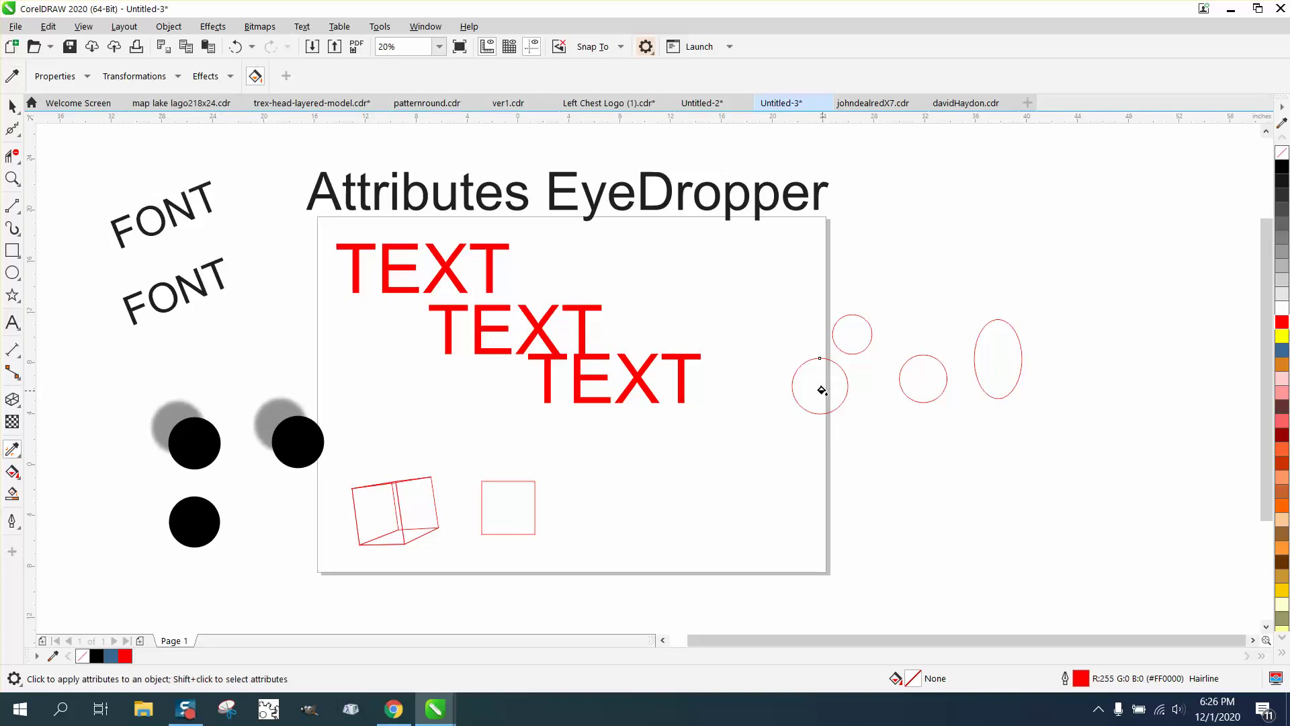
Step: Apply the sampled circle's size to the two smaller circles and the ellipse beside the page
{"action": "left_click", "coordinate": [856, 326]}
{"action": "left_click", "coordinate": [905, 385]}
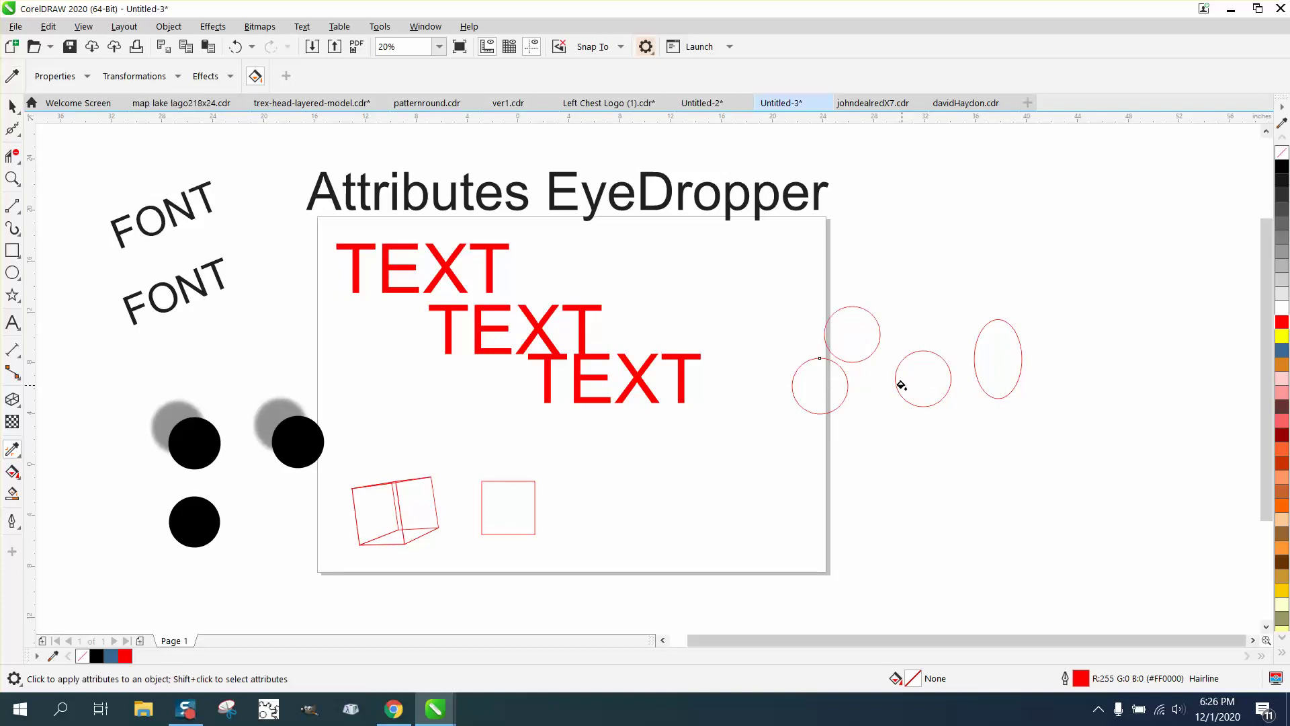
{"action": "left_click", "coordinate": [979, 376]}
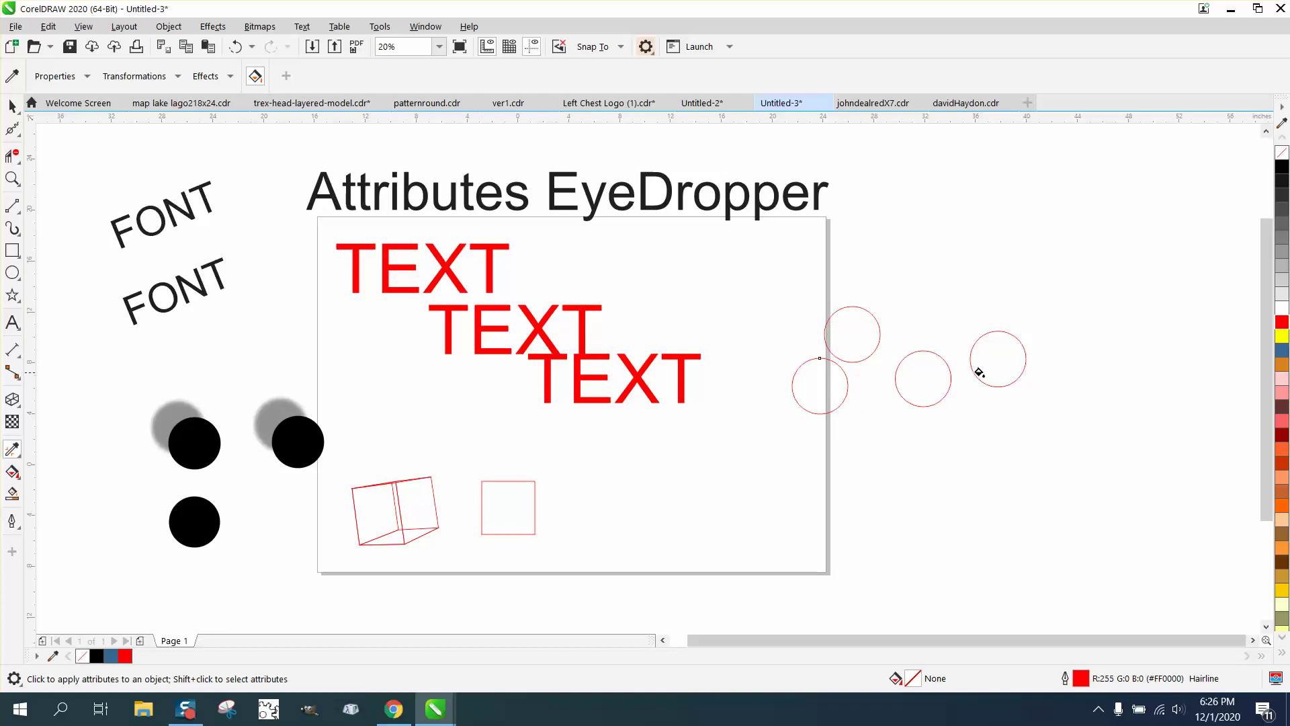
{"action": "left_click", "coordinate": [12, 105]}
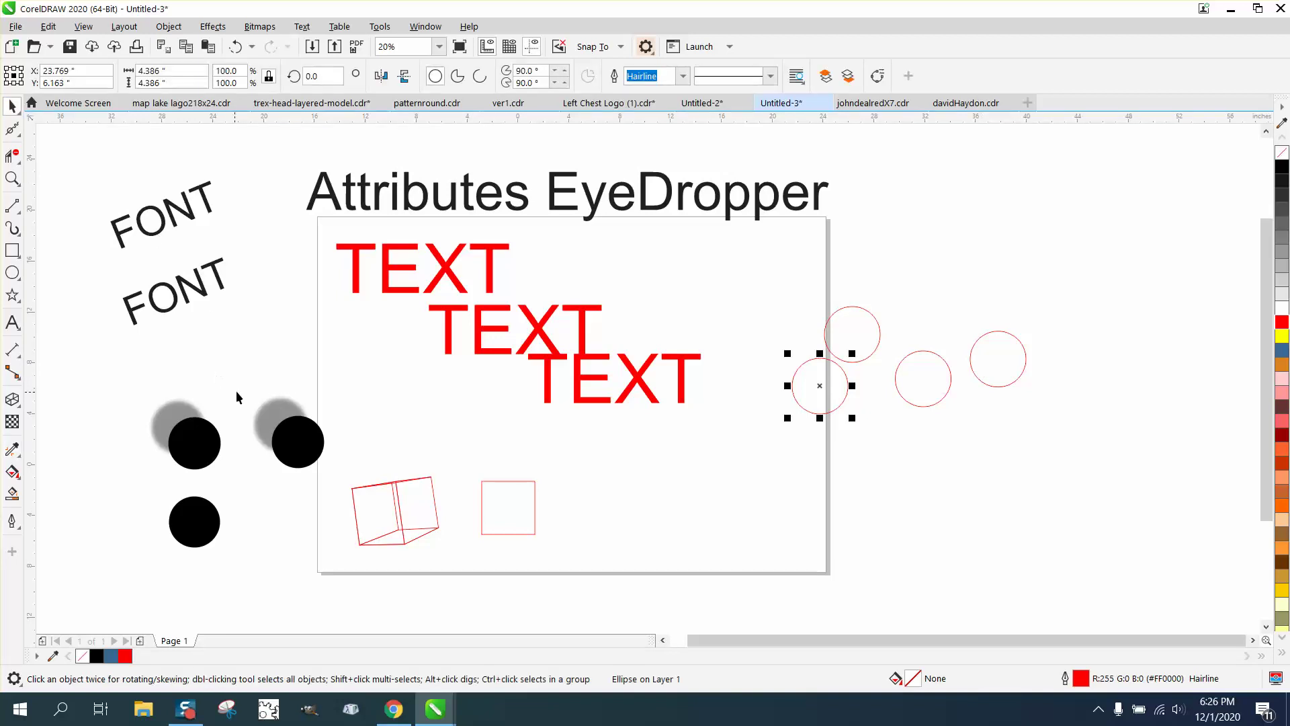
Step: Delete the shadowed black circle nearest the page, and reposition the other shadowed circle and the plain black circle close together
{"action": "left_click", "coordinate": [193, 447]}
{"action": "left_click", "coordinate": [298, 438]}
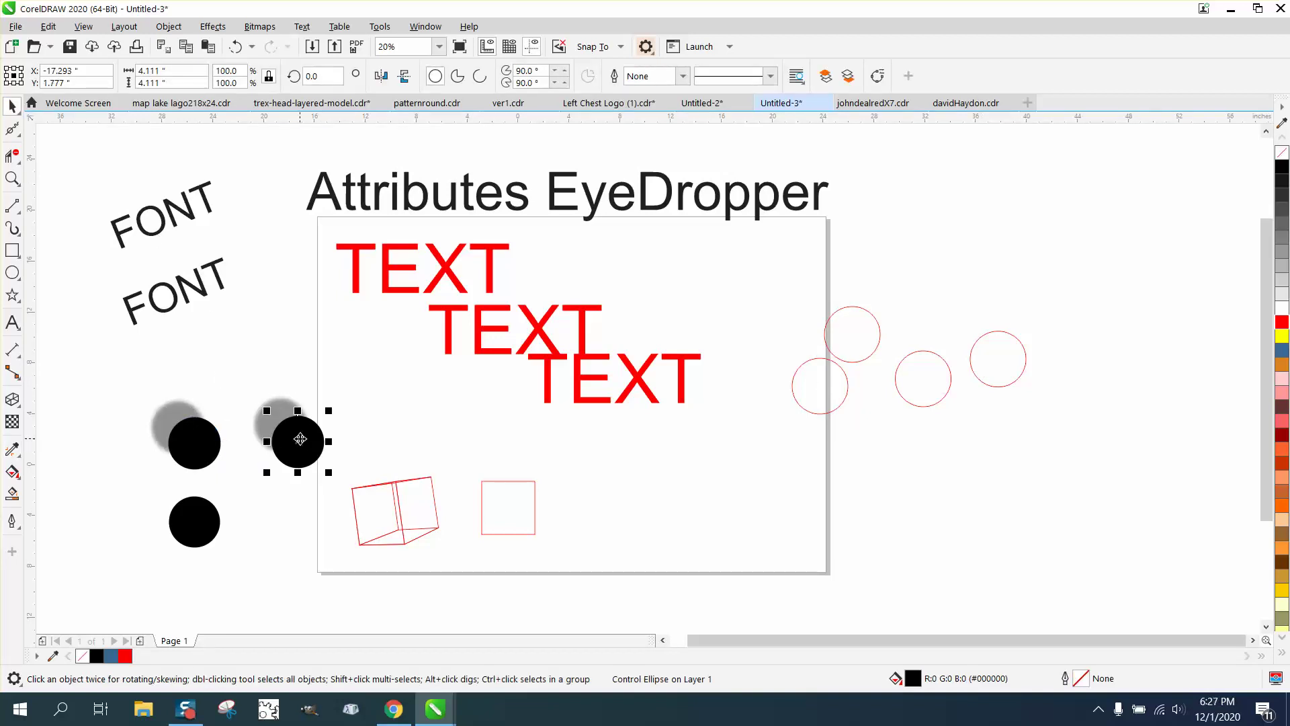
{"action": "key", "text": "Delete"}
{"action": "left_click_drag", "start_coordinate": [180, 442], "coordinate": [207, 416]}
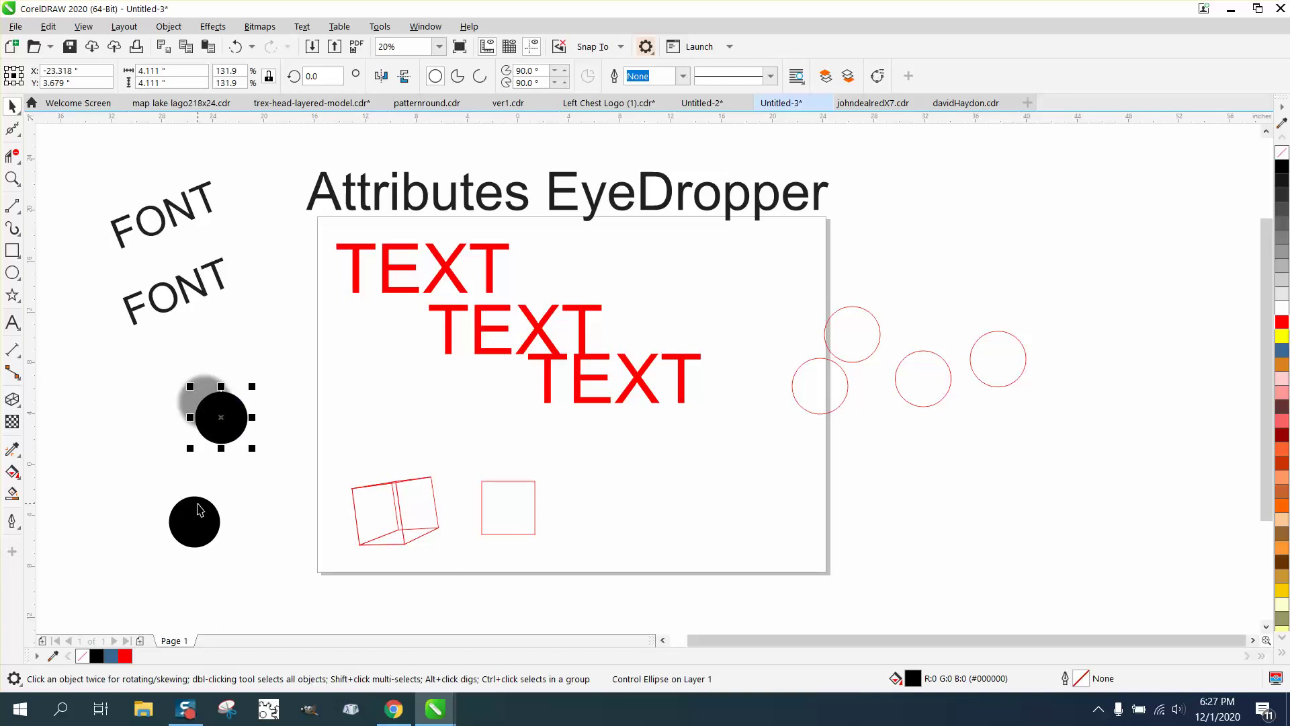
{"action": "left_click_drag", "start_coordinate": [200, 514], "coordinate": [161, 454]}
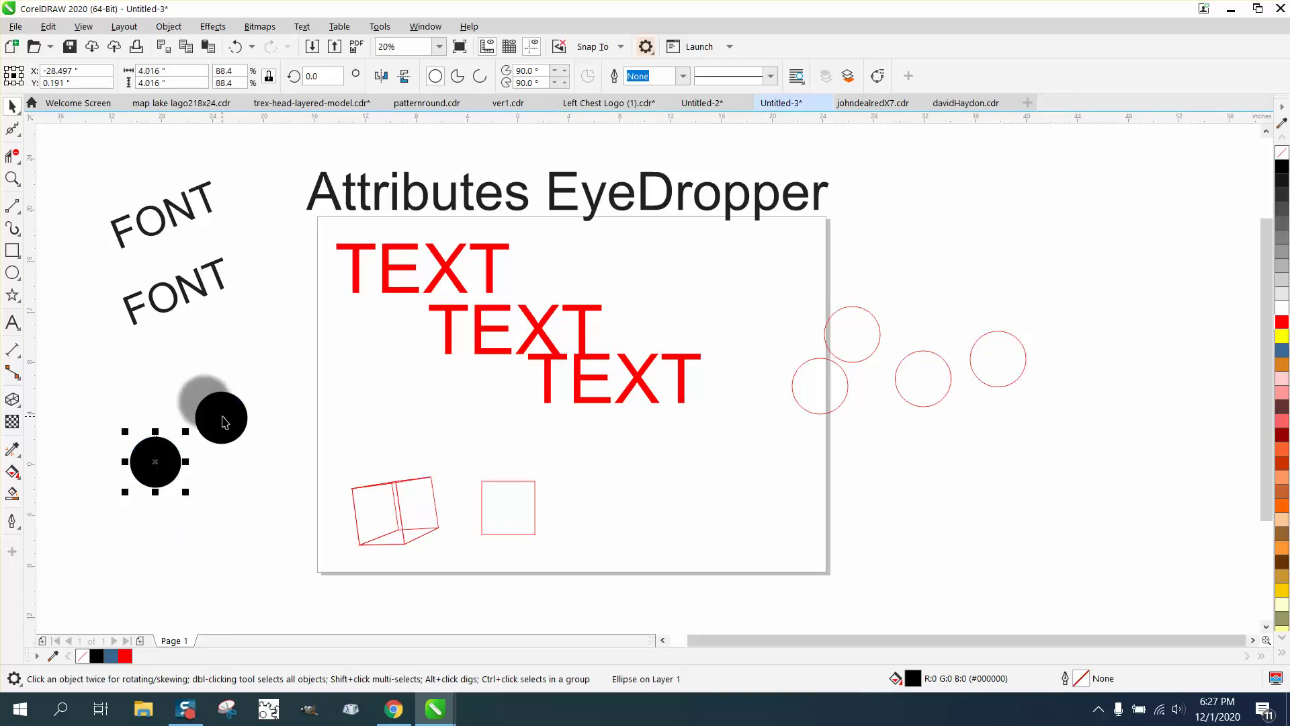
Step: Set the Attributes Eyedropper to include the Shadow effect among the copied attributes
{"action": "left_click", "coordinate": [18, 454]}
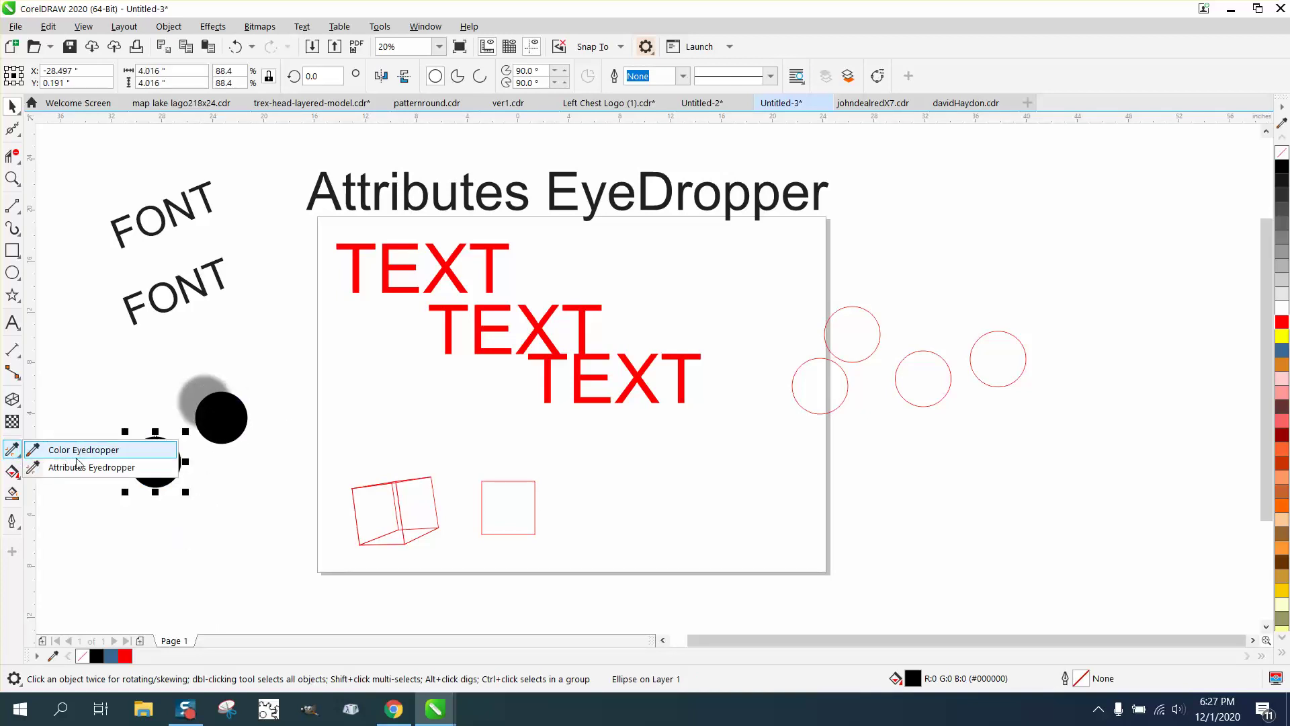
{"action": "left_click", "coordinate": [73, 465]}
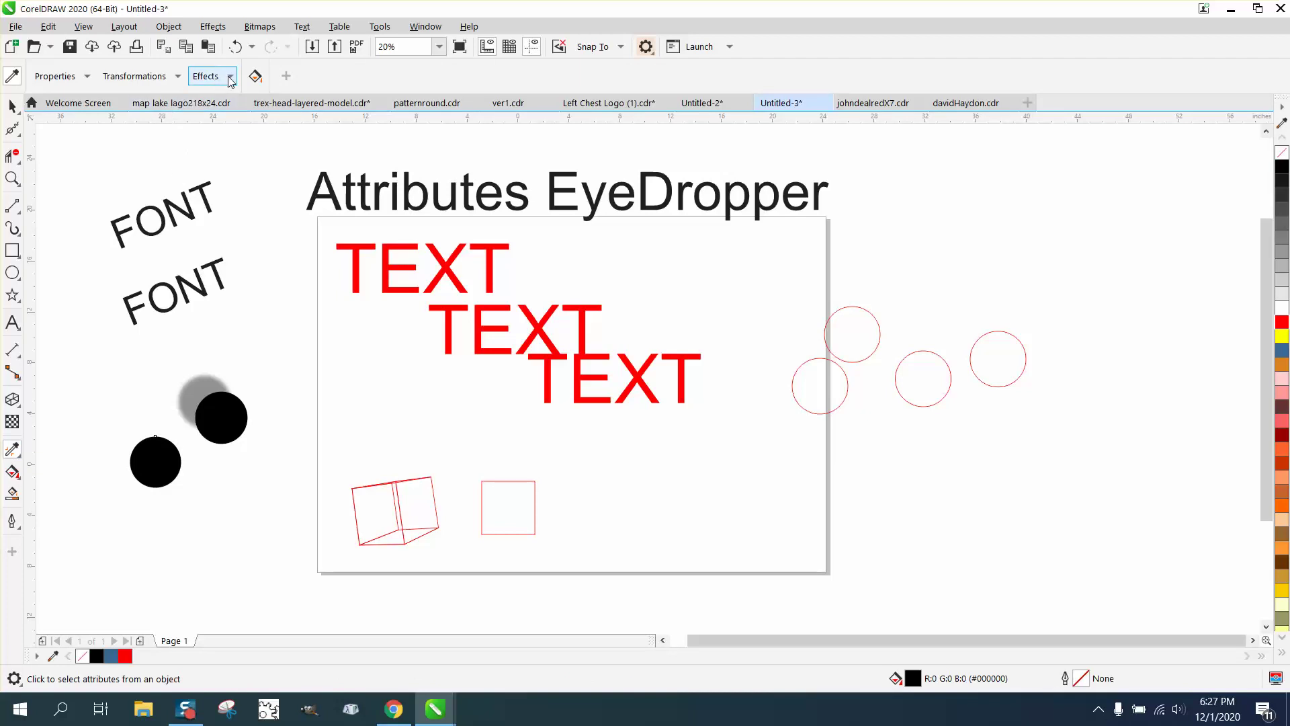
{"action": "left_click", "coordinate": [230, 79]}
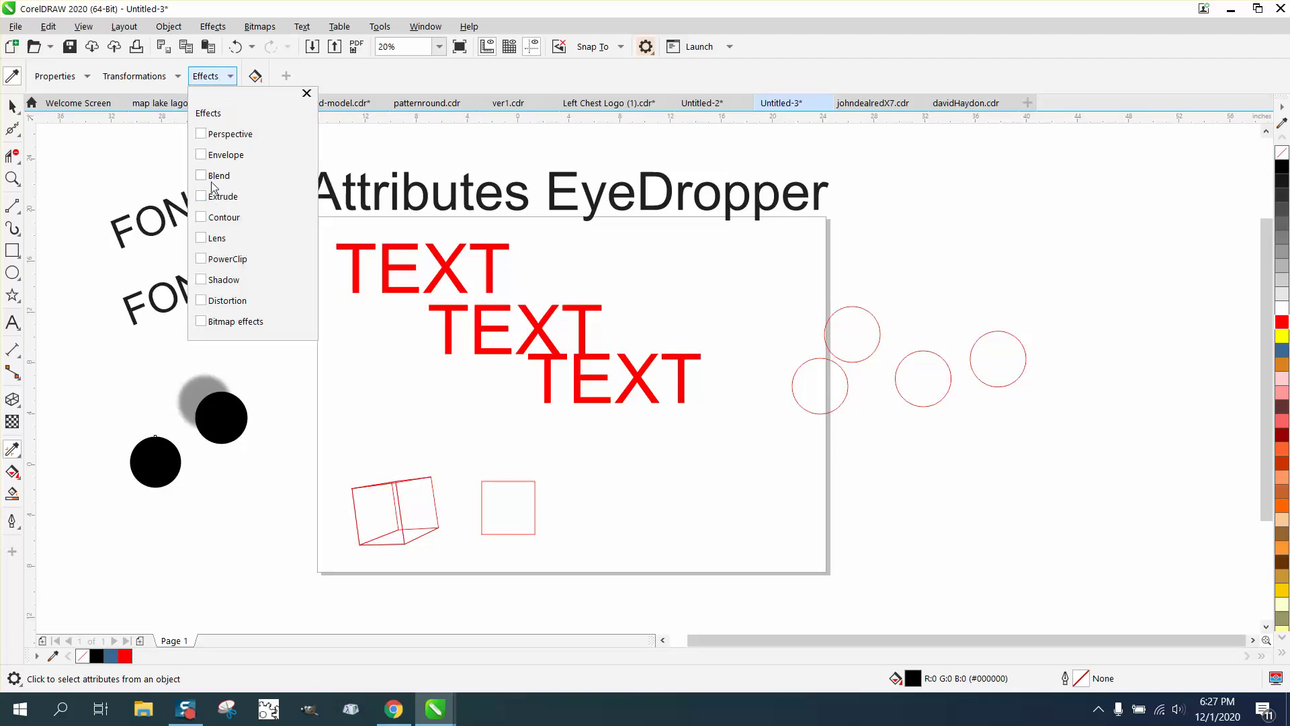
{"action": "left_click", "coordinate": [202, 280]}
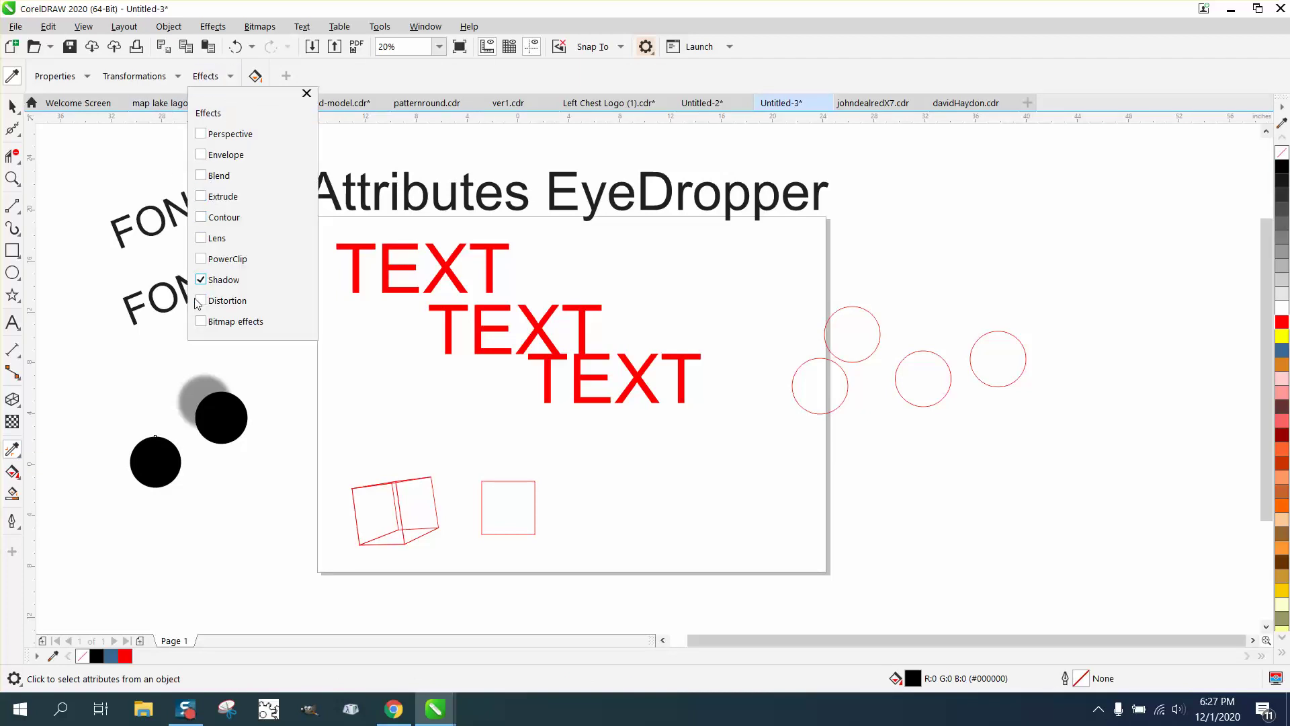
{"action": "left_click", "coordinate": [20, 461]}
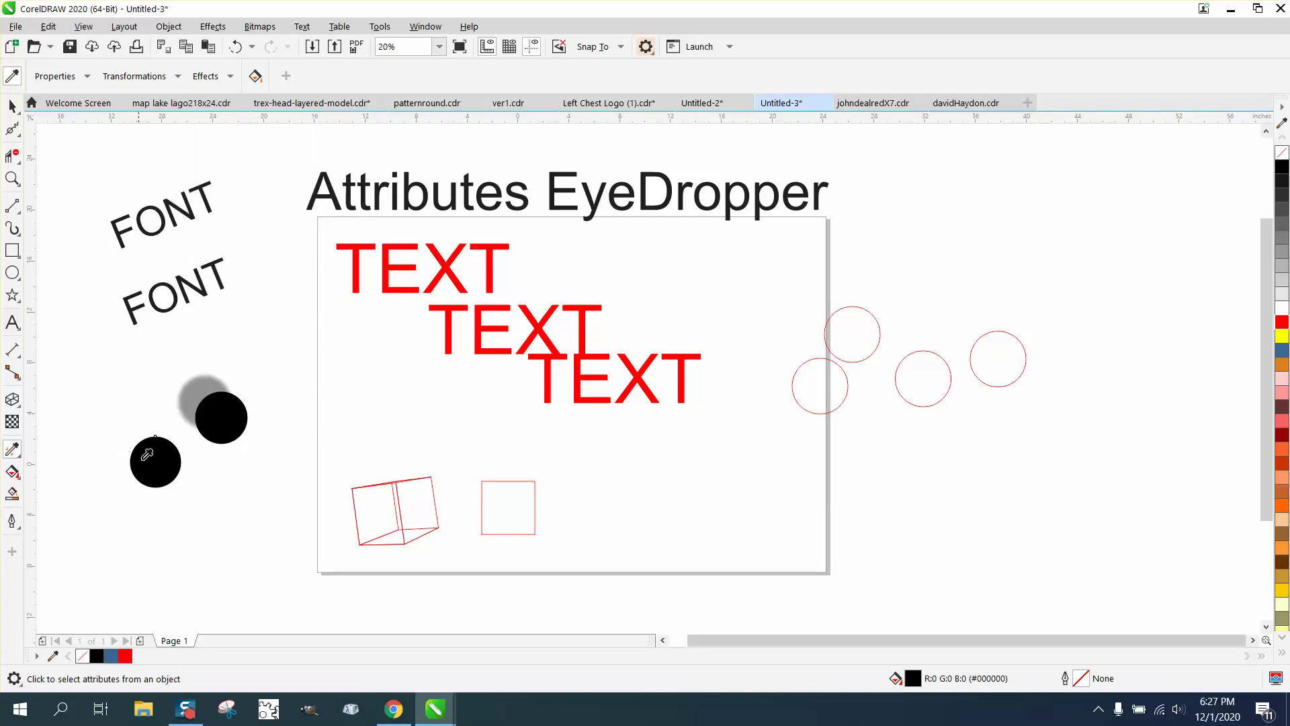
Step: Sample the shadowed black circle and apply its drop shadow to the plain black circle
{"action": "left_click", "coordinate": [235, 419]}
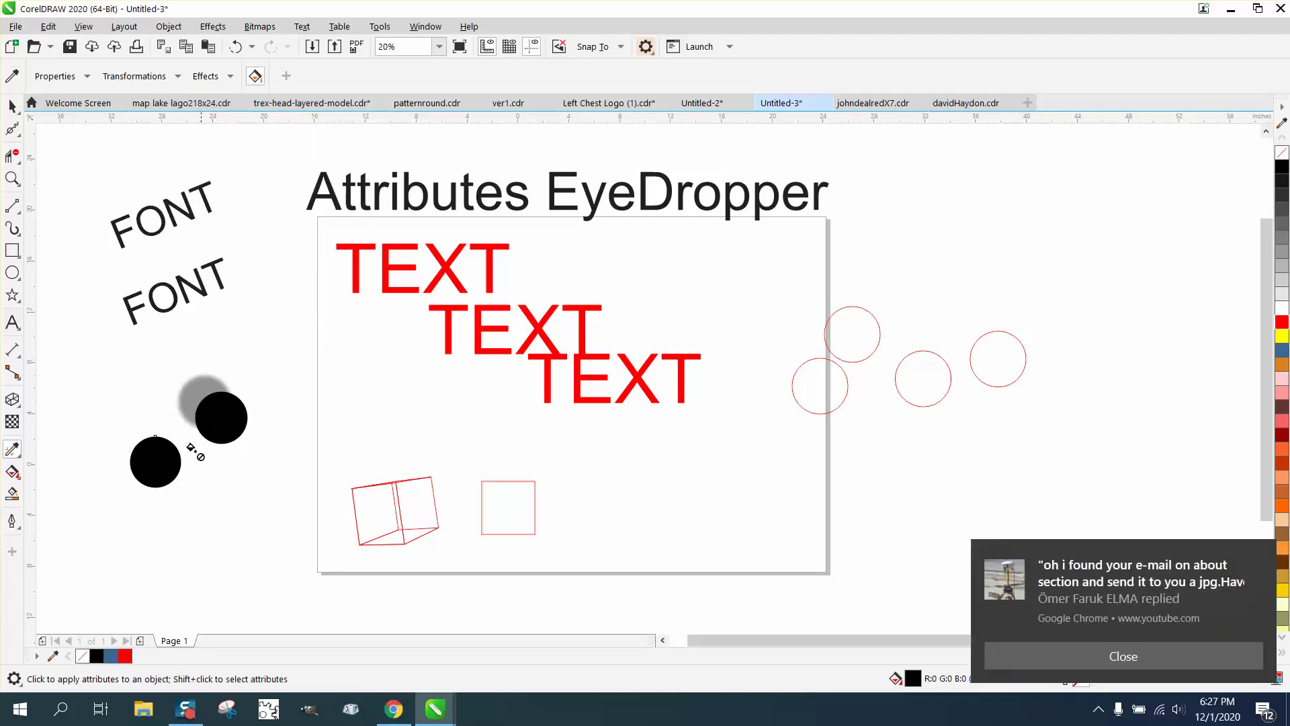
{"action": "left_click", "coordinate": [155, 458]}
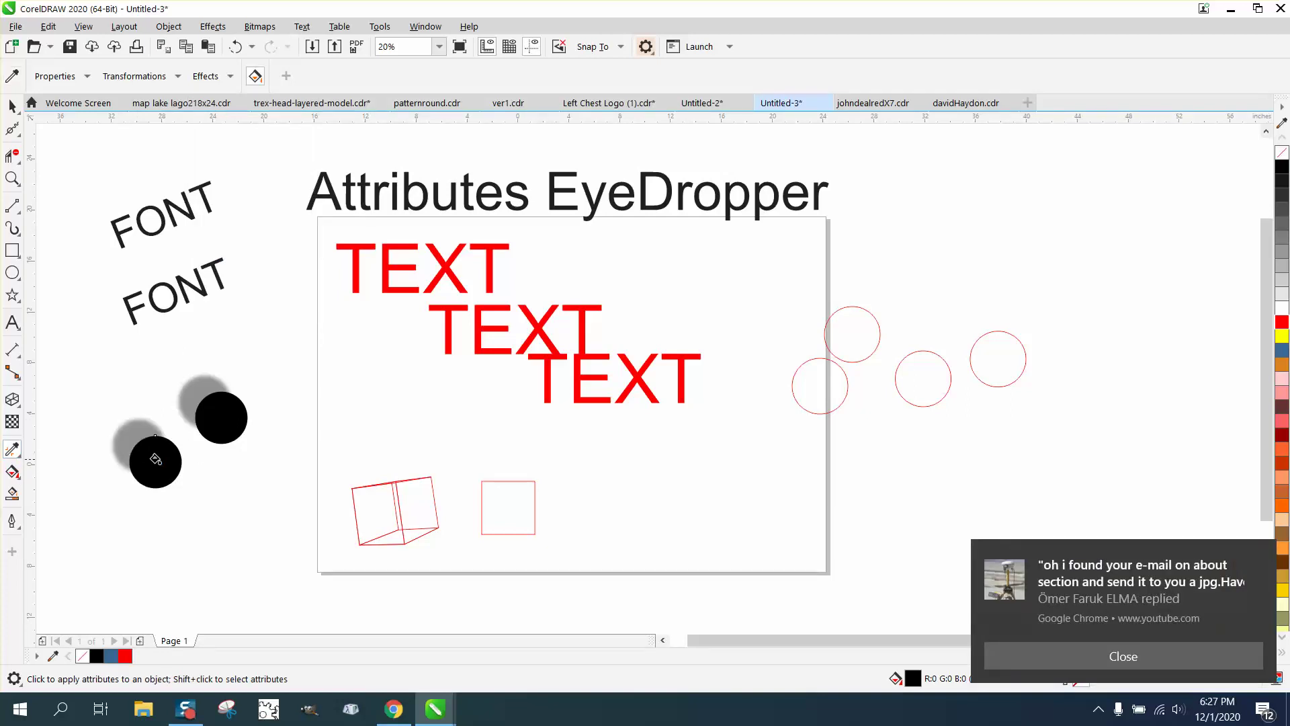
{"action": "left_click", "coordinate": [13, 107]}
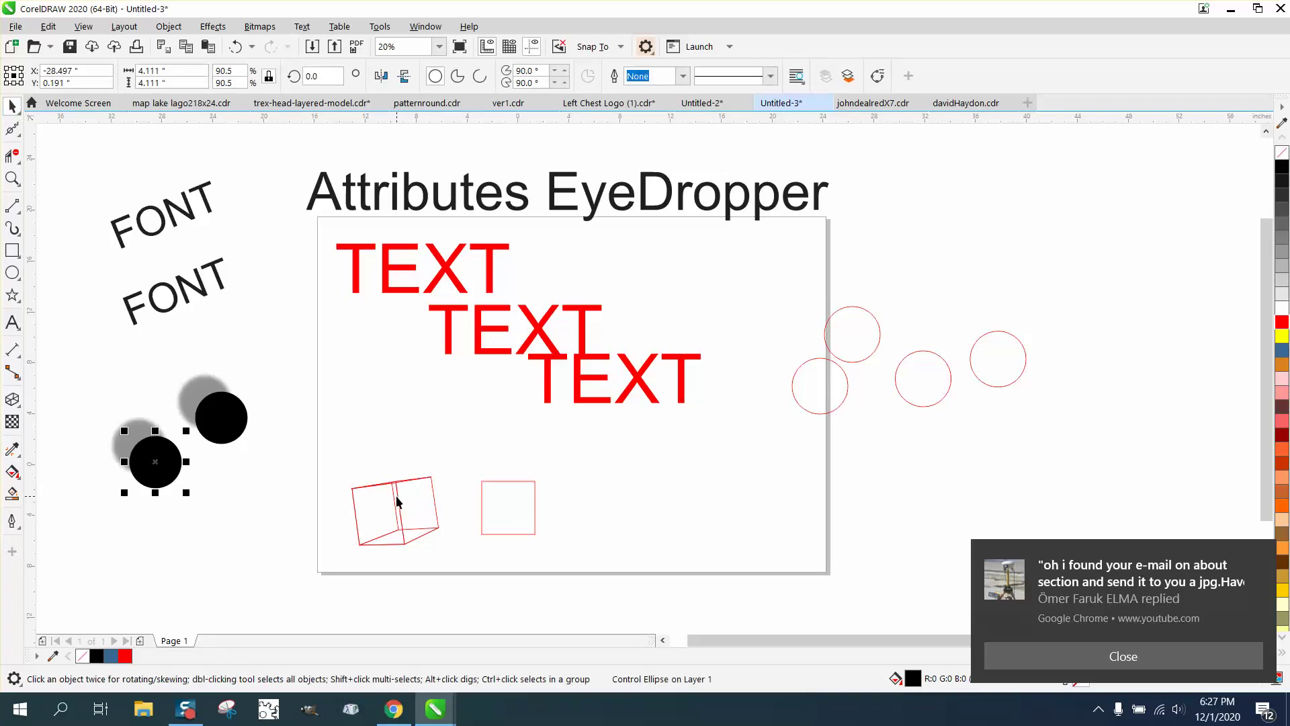
Step: Set the Attributes Eyedropper to copy the Extrude effect instead of Shadow
{"action": "left_click", "coordinate": [397, 500]}
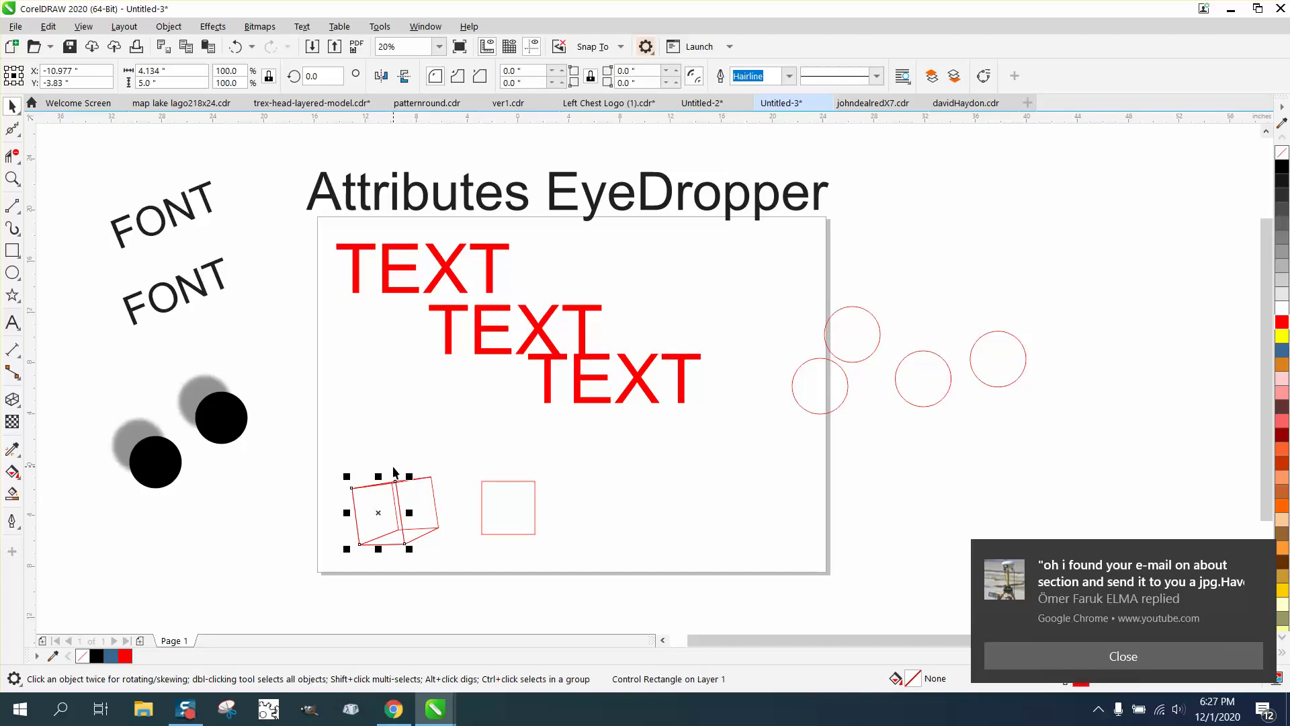
{"action": "key", "text": "Escape"}
{"action": "left_click", "coordinate": [18, 461]}
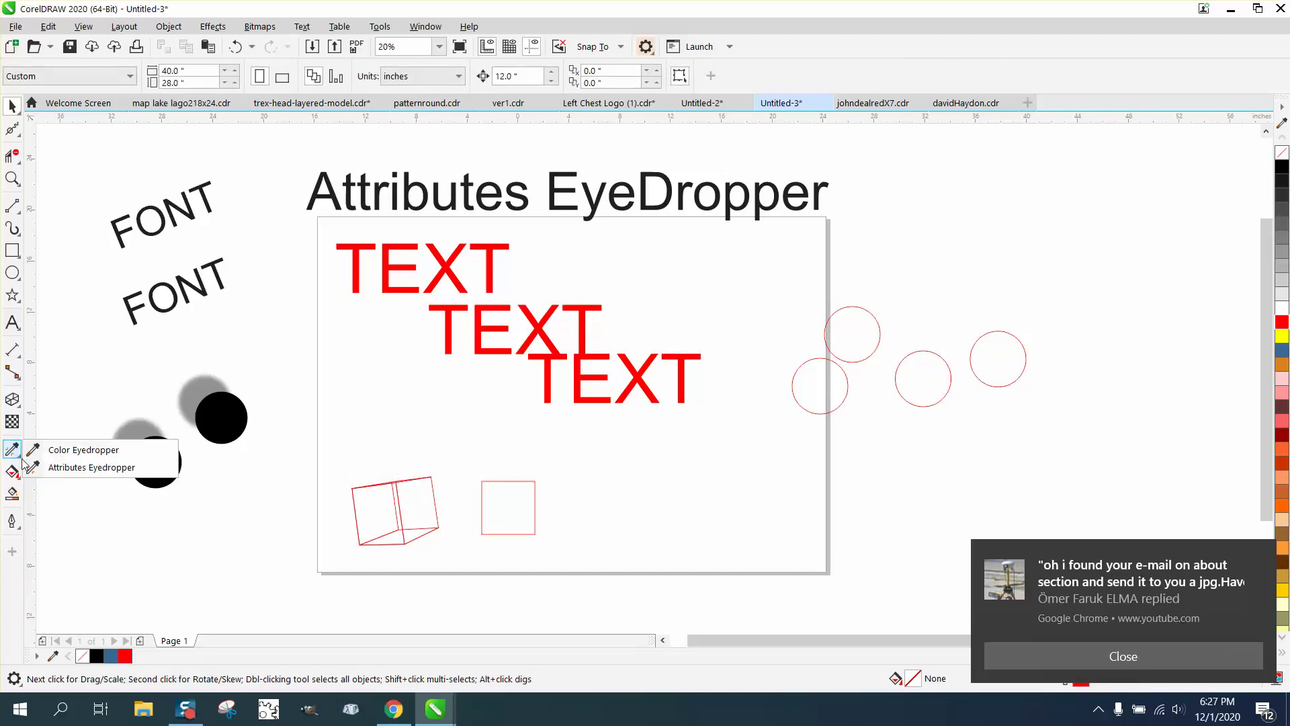
{"action": "left_click", "coordinate": [69, 470]}
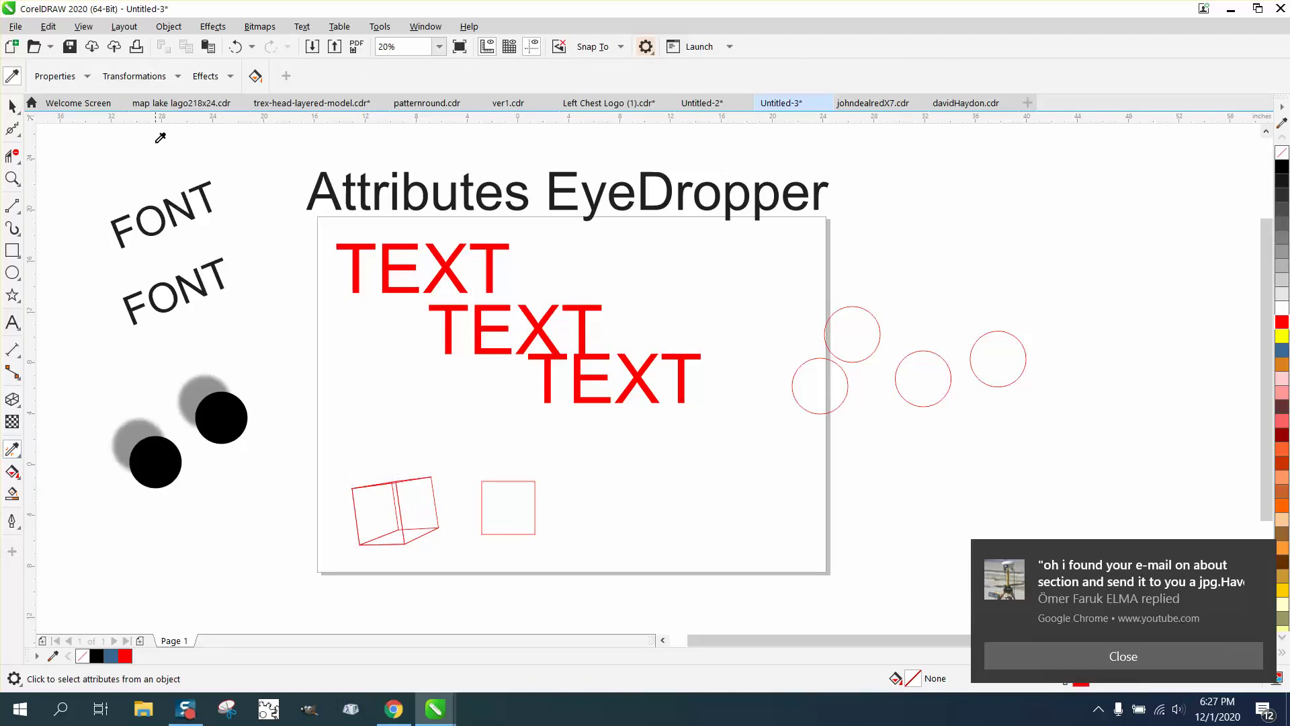
{"action": "left_click", "coordinate": [230, 76]}
{"action": "left_click", "coordinate": [201, 279]}
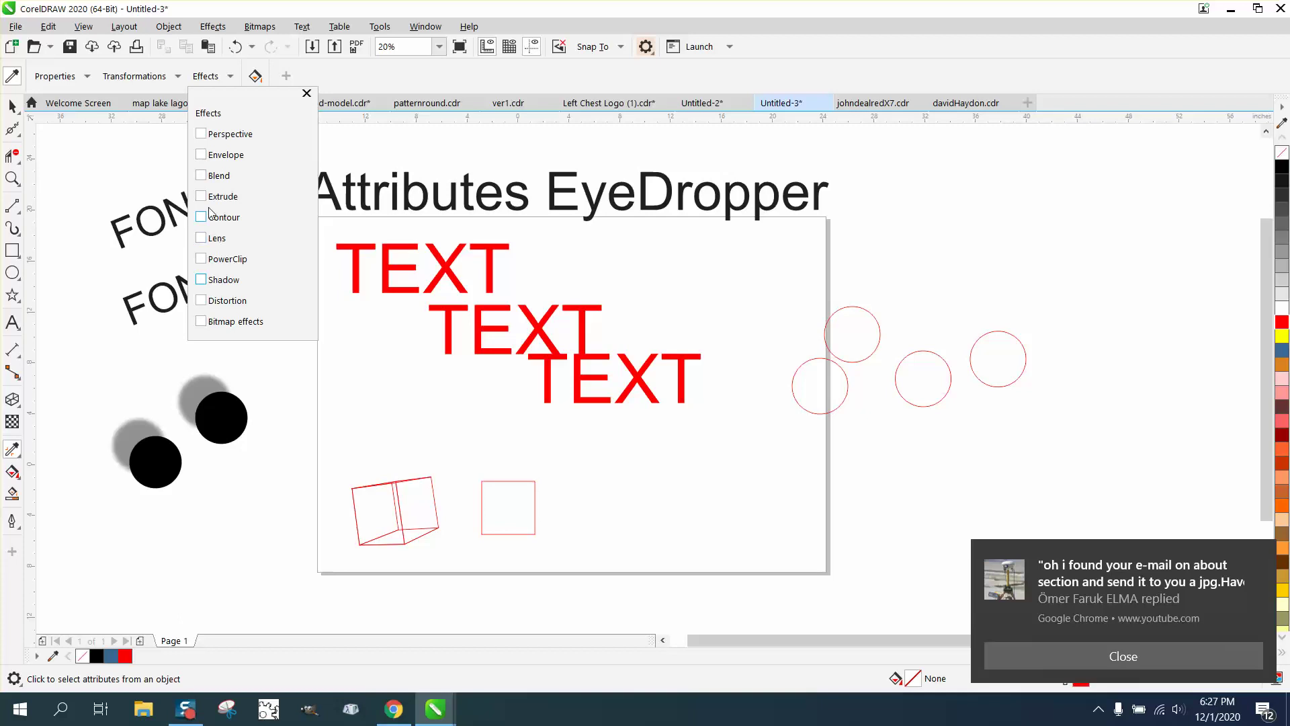
{"action": "left_click", "coordinate": [201, 196]}
Step: Undo the black attributes applied to the extruded rectangle, and copy its extrusion onto the plain red square beside it
{"action": "left_click", "coordinate": [375, 493]}
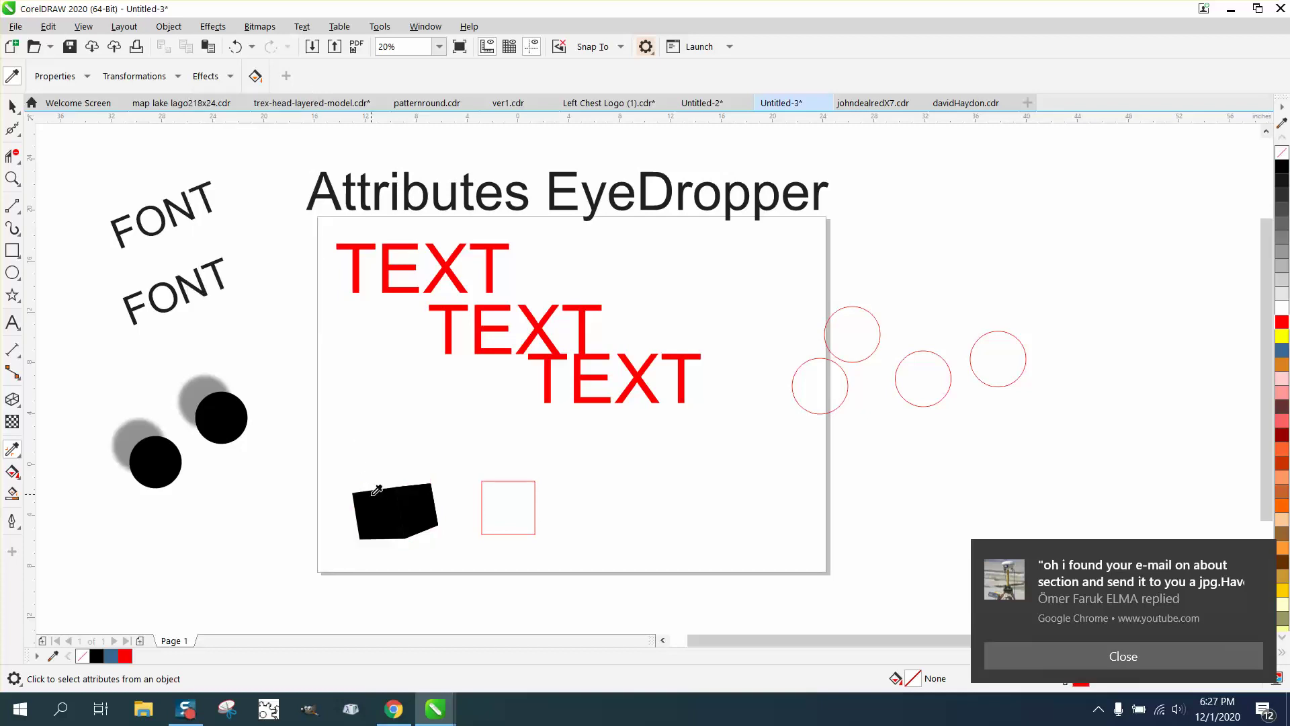
{"action": "left_click", "coordinate": [234, 47]}
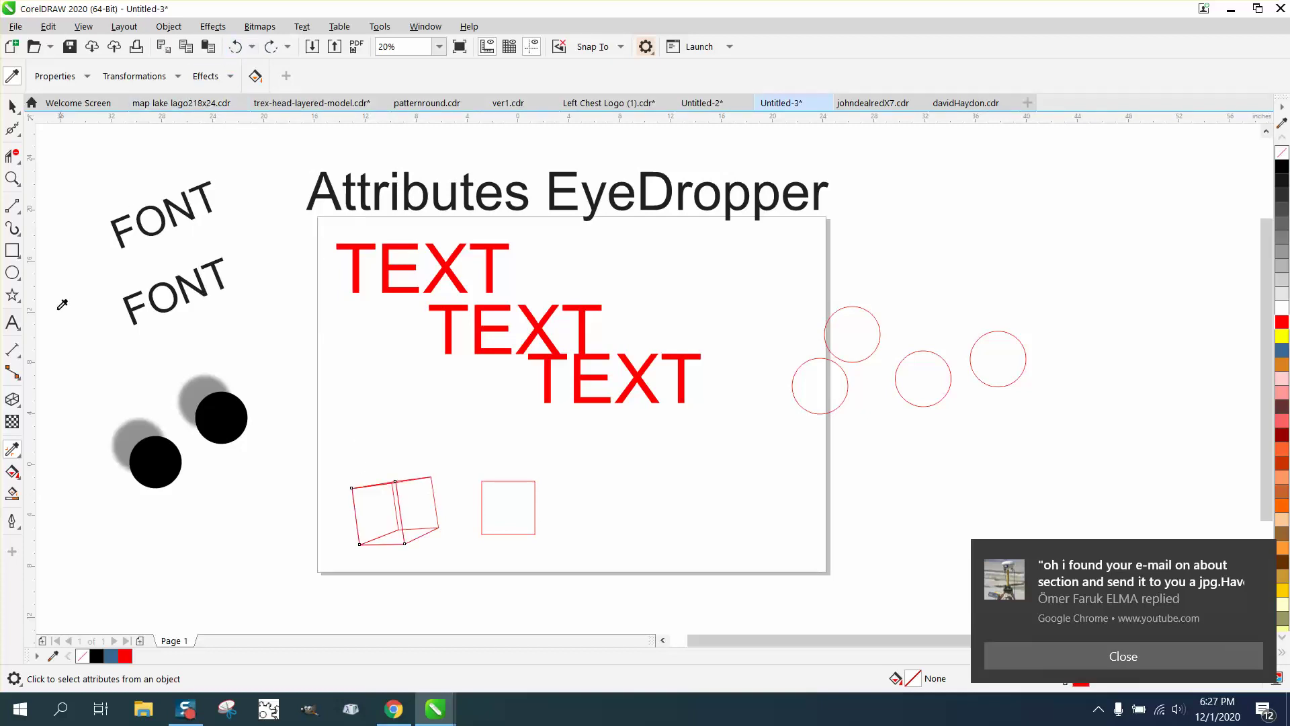
{"action": "left_click", "coordinate": [22, 460]}
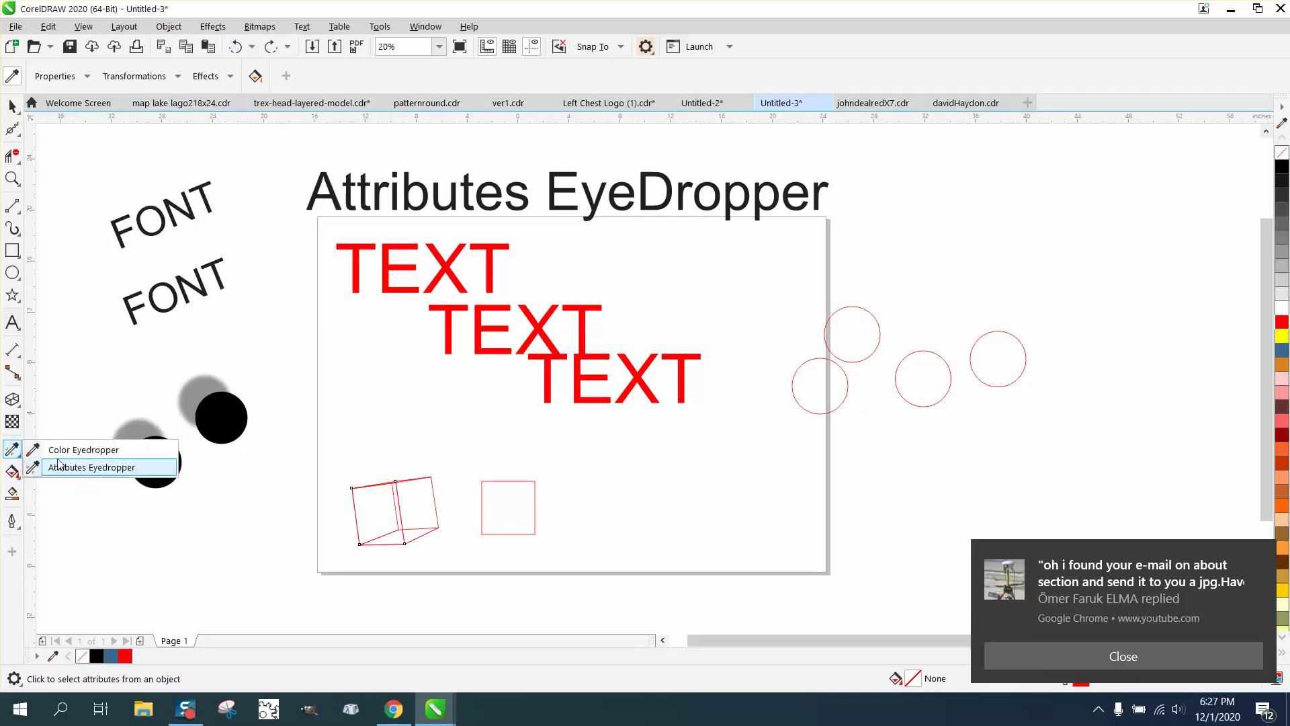
{"action": "left_click", "coordinate": [78, 464]}
{"action": "left_click", "coordinate": [384, 506]}
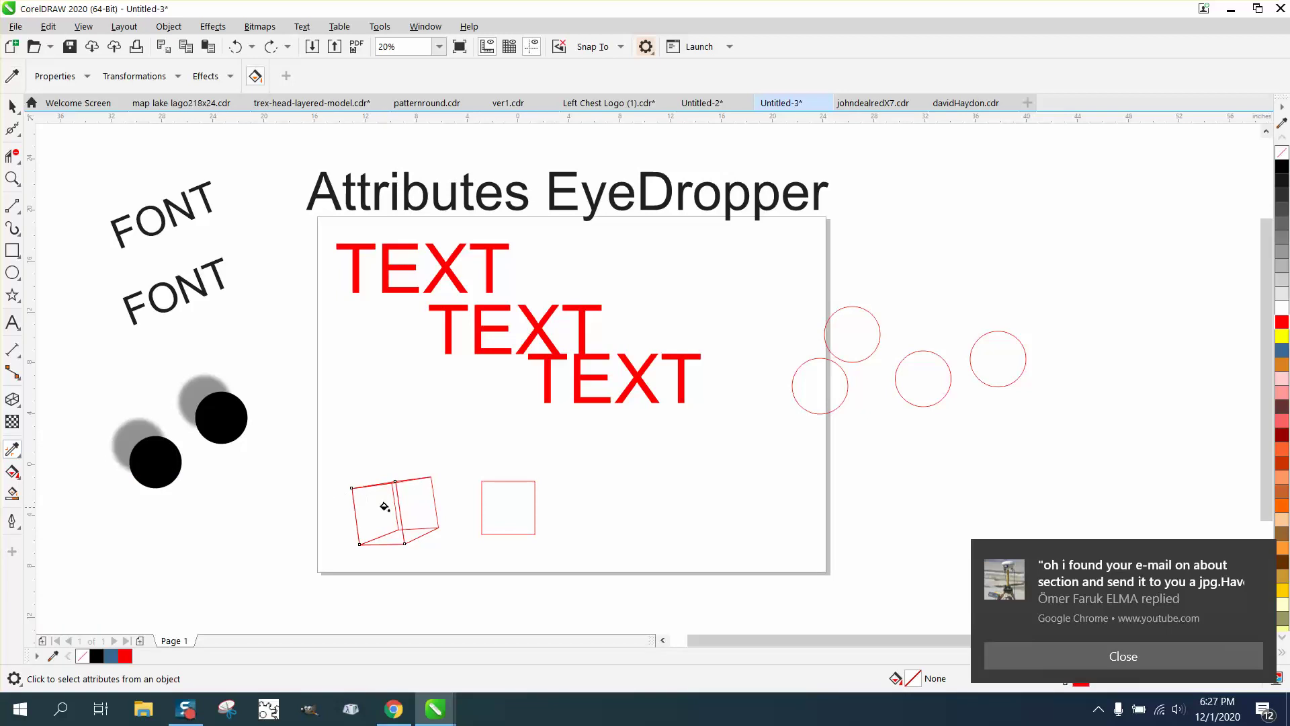
{"action": "left_click", "coordinate": [496, 515]}
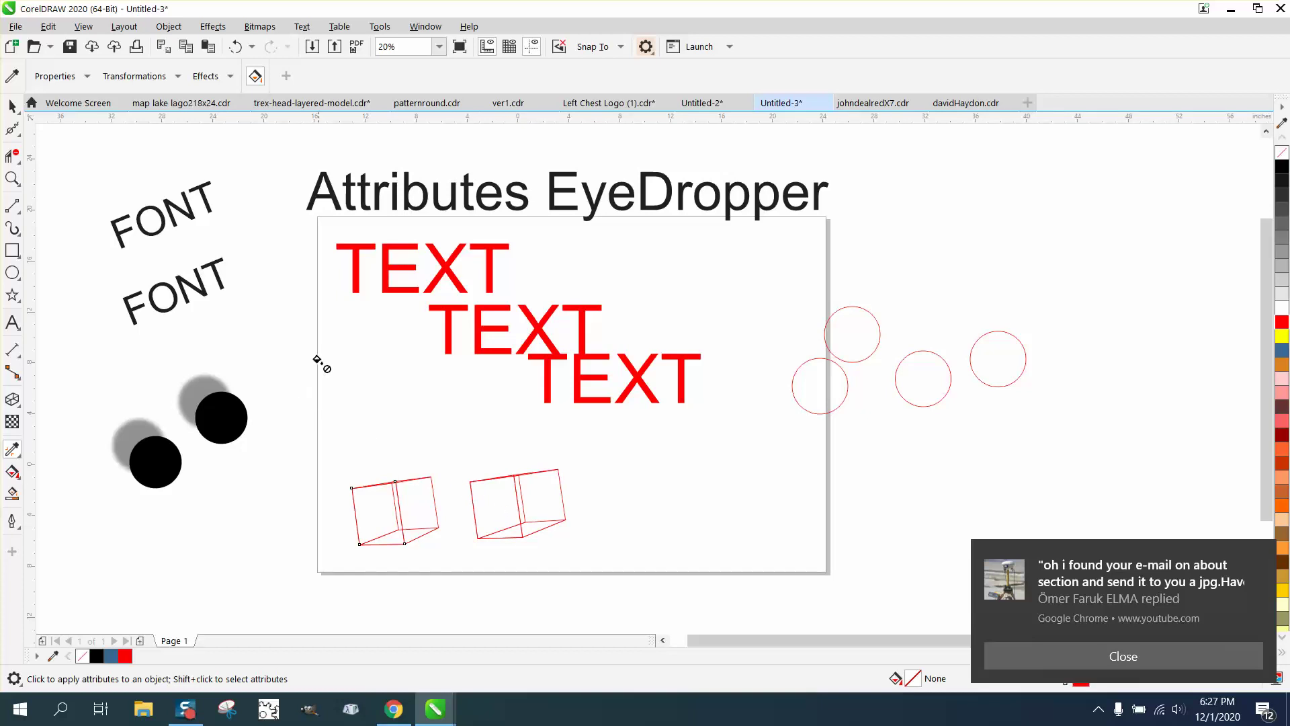
{"action": "left_click", "coordinate": [12, 105]}
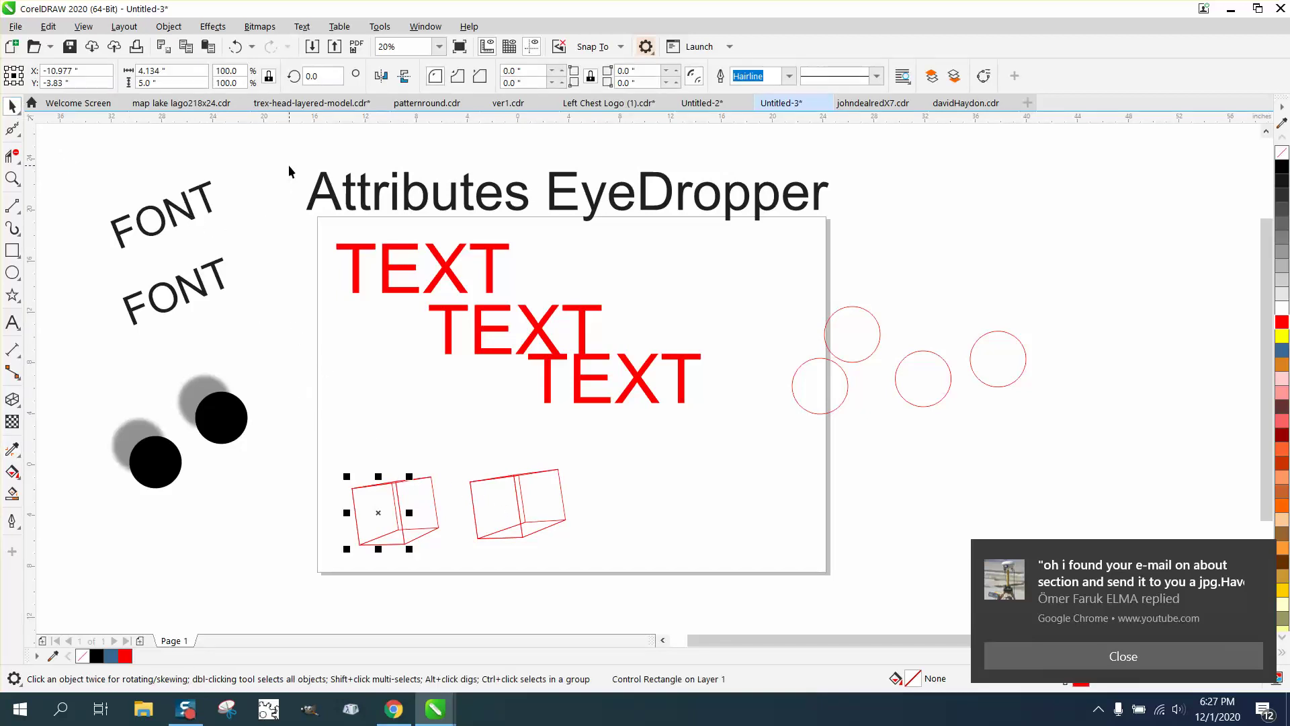
Step: Dismiss the browser notification covering part of the drawing window
{"action": "left_click", "coordinate": [21, 457]}
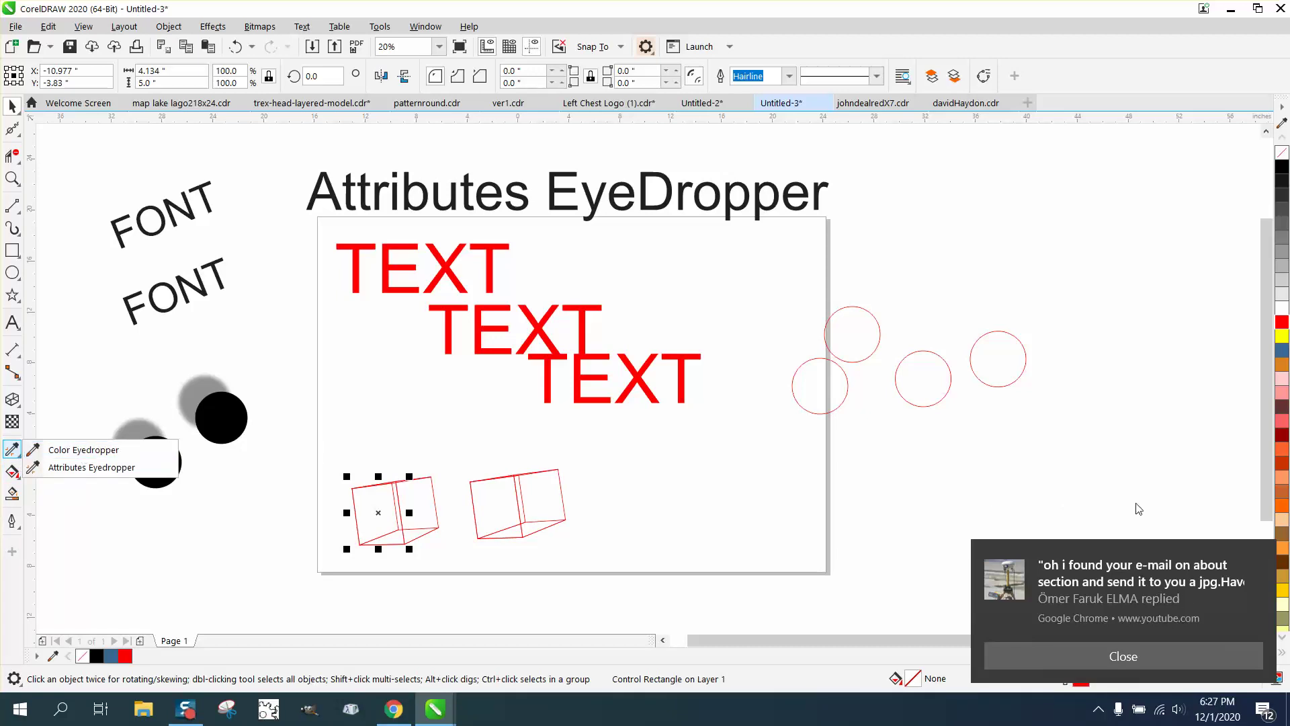
{"action": "left_click", "coordinate": [1138, 656]}
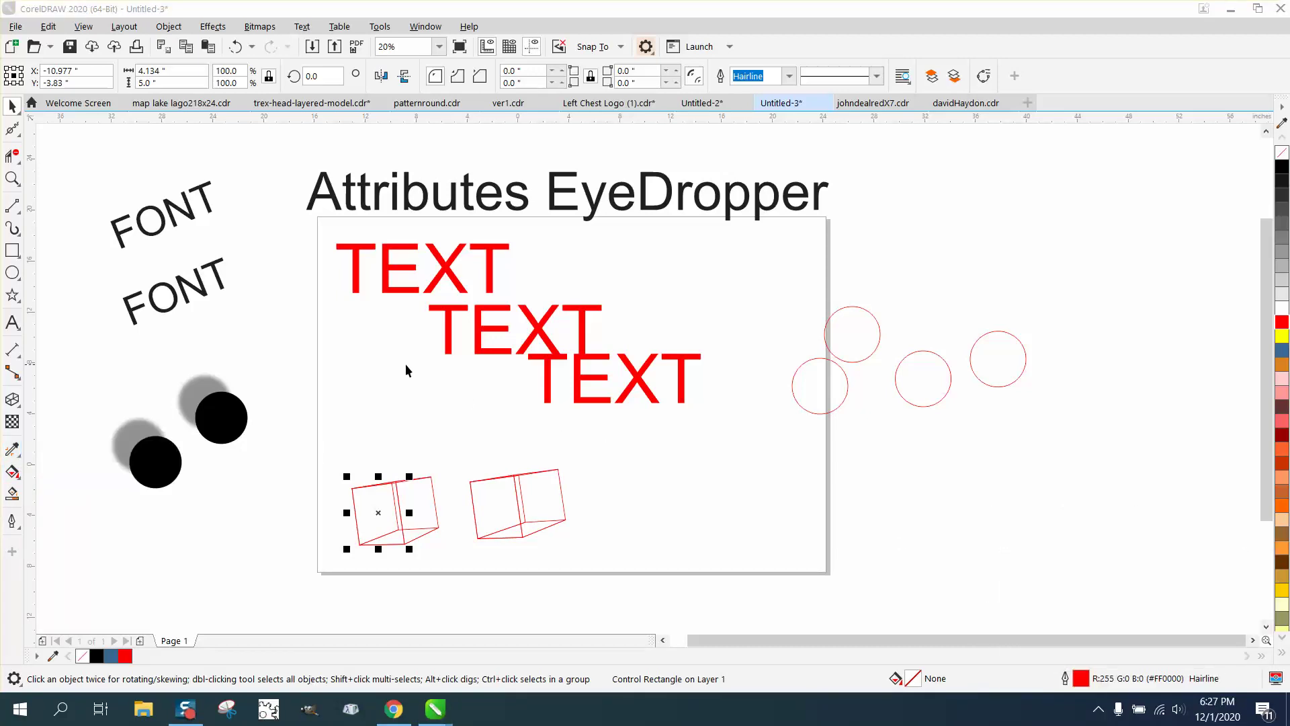